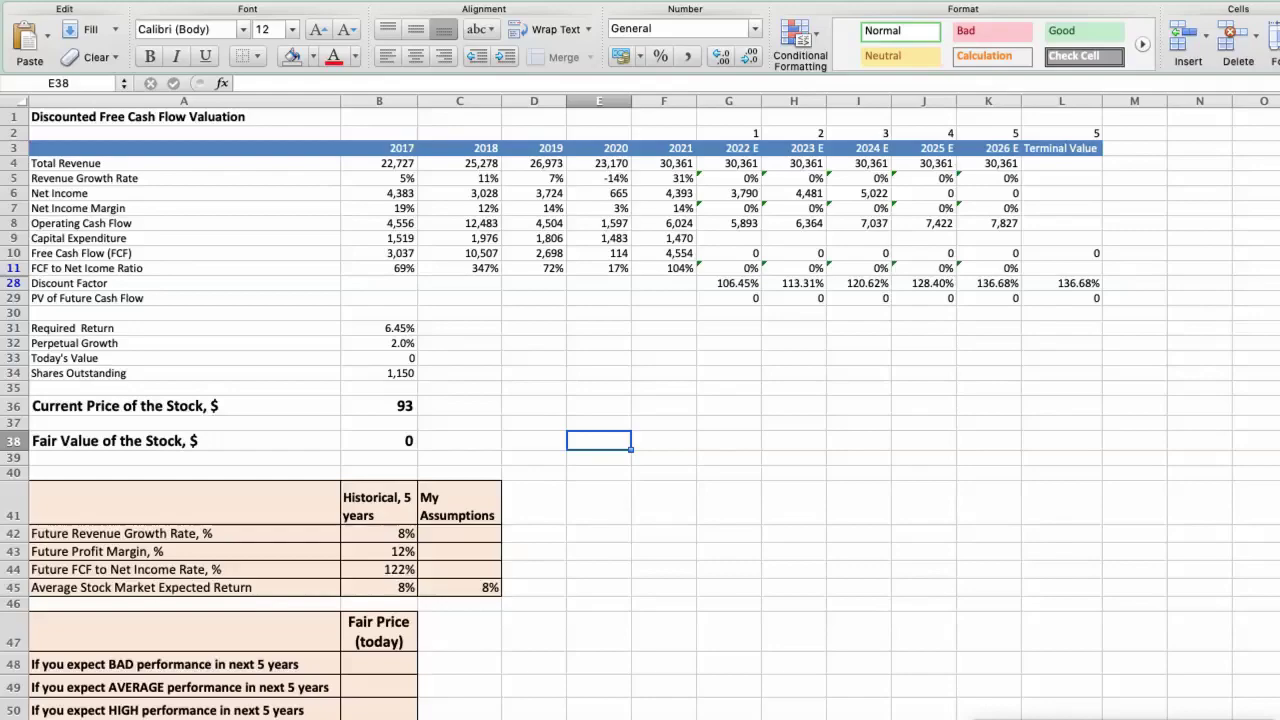
click(370, 179)
key(Right)
key(Right)
key(Right)
key(Right)
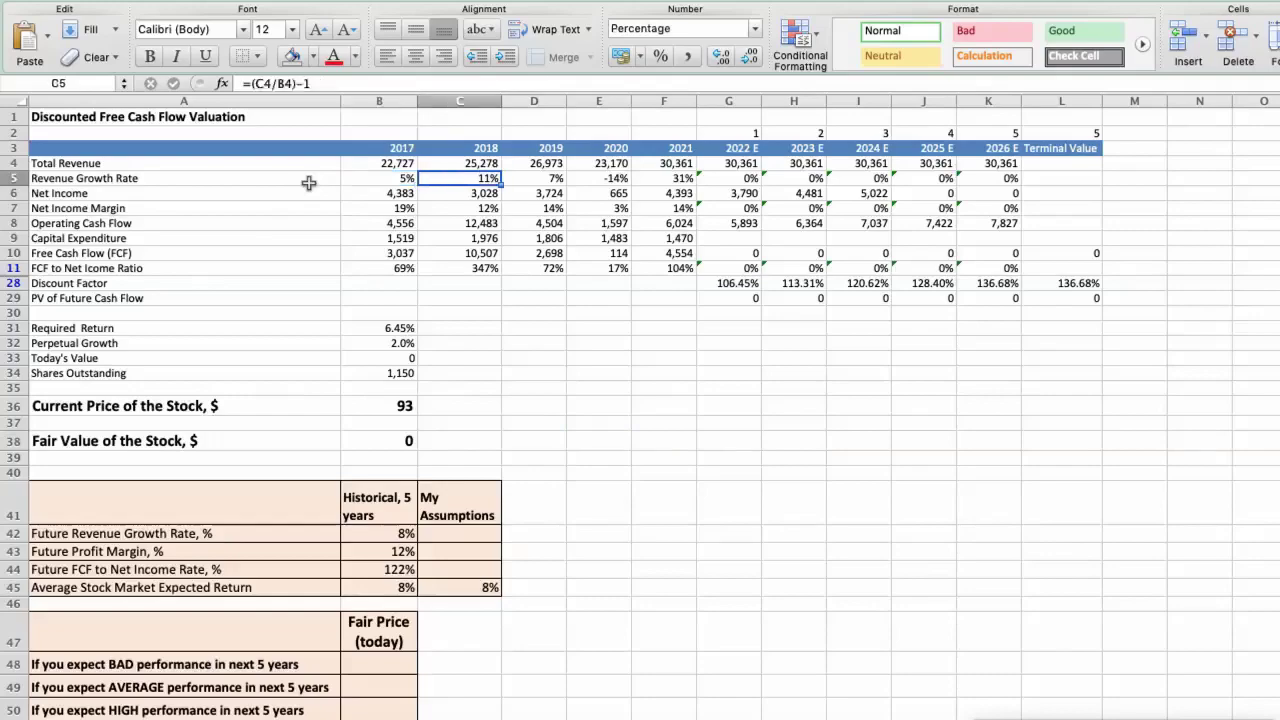
click(372, 532)
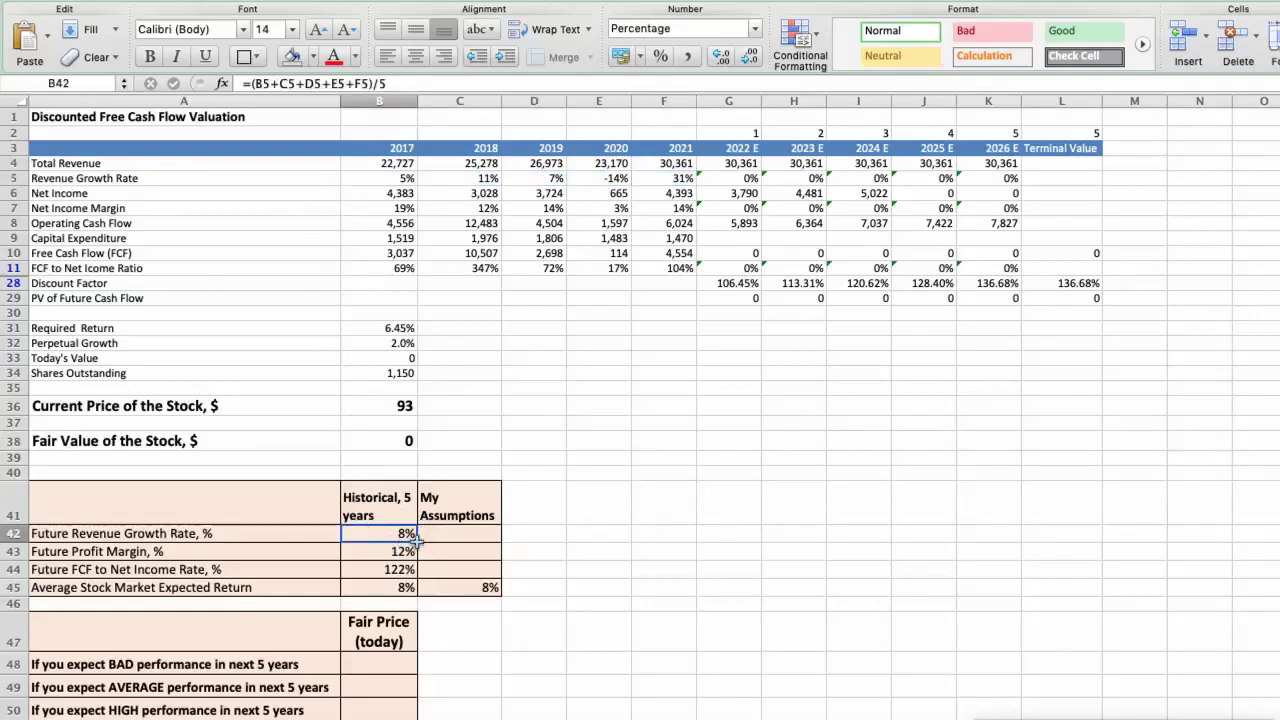
click(370, 204)
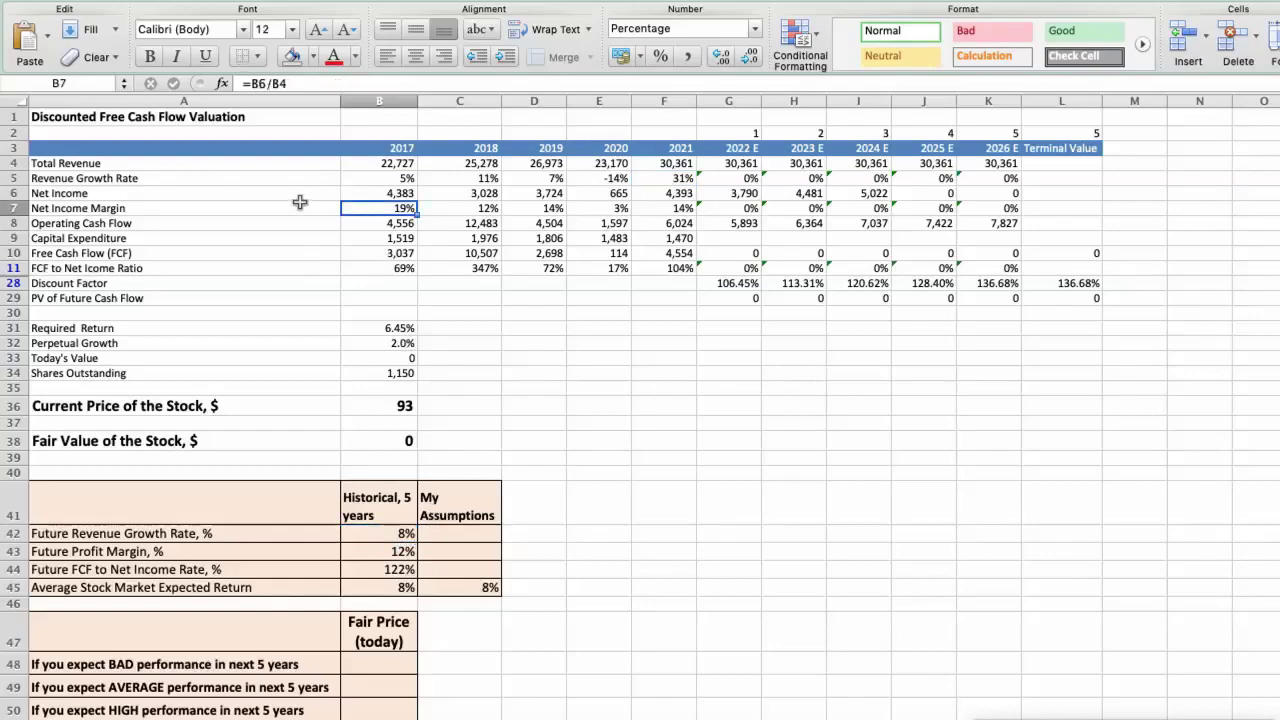
key(Right)
key(Right)
key(Right)
key(Right)
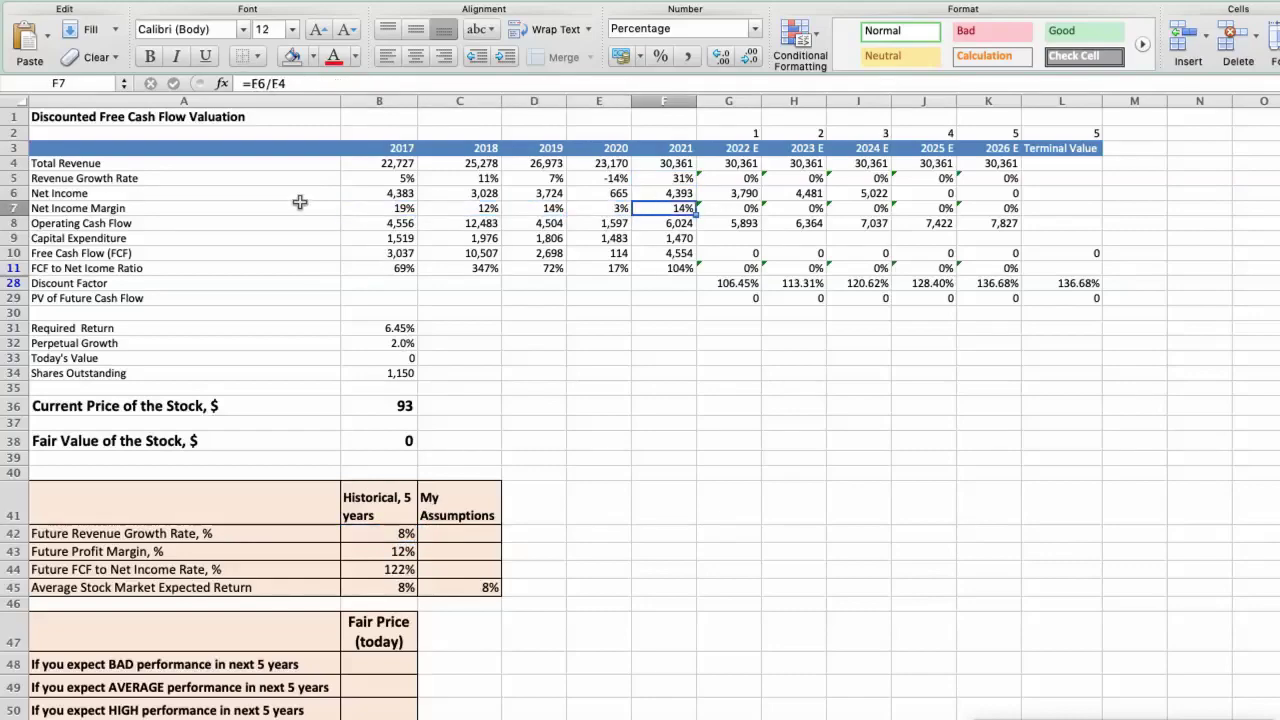
click(368, 550)
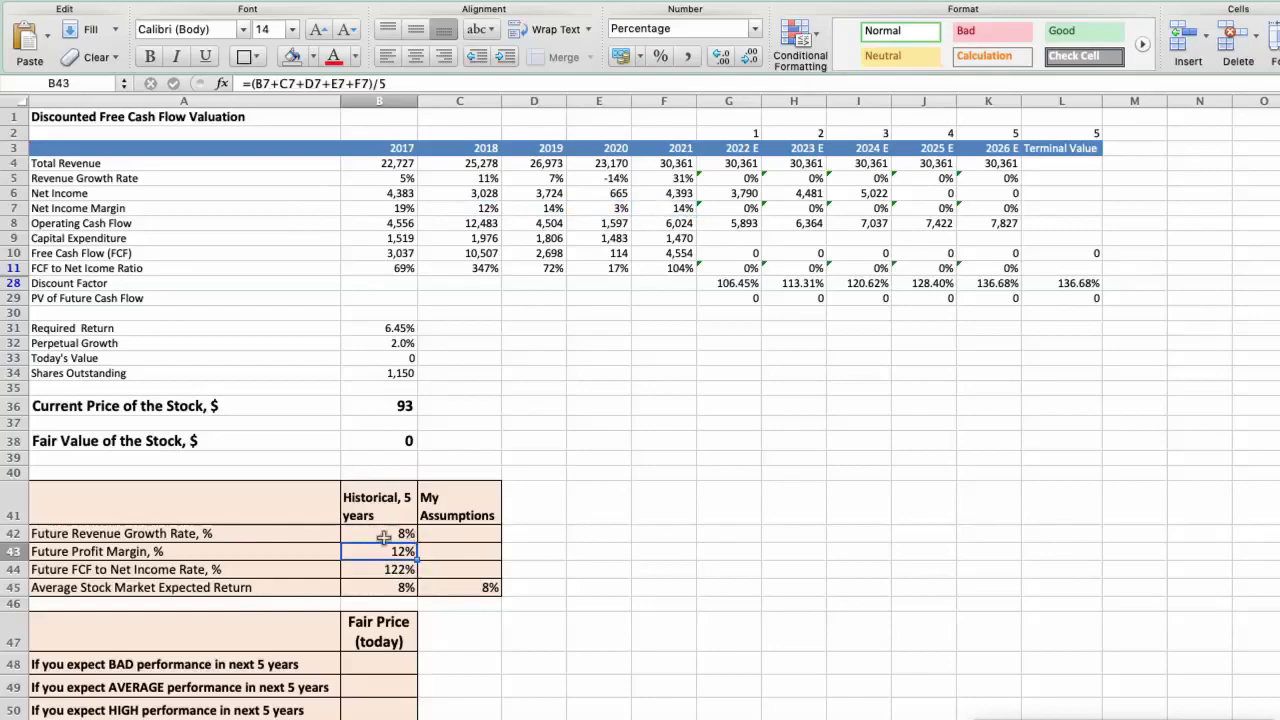
click(381, 268)
key(Right)
key(Right)
key(Right)
key(Right)
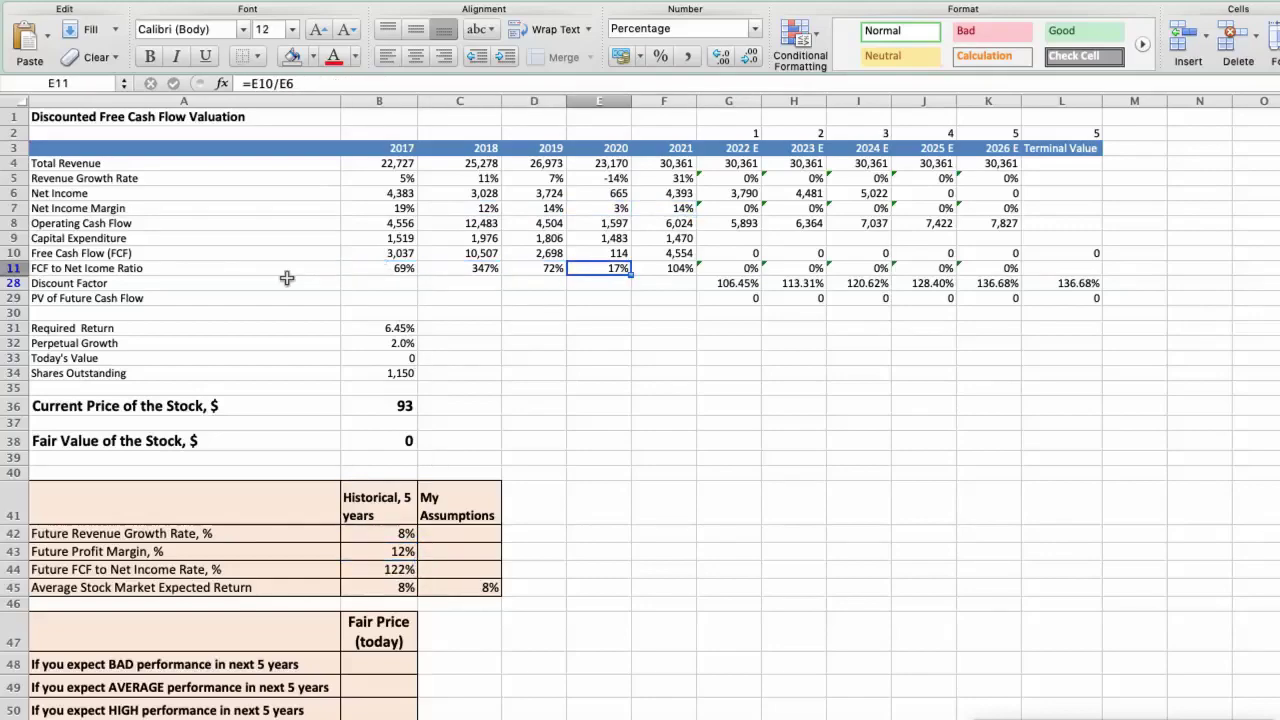
click(366, 565)
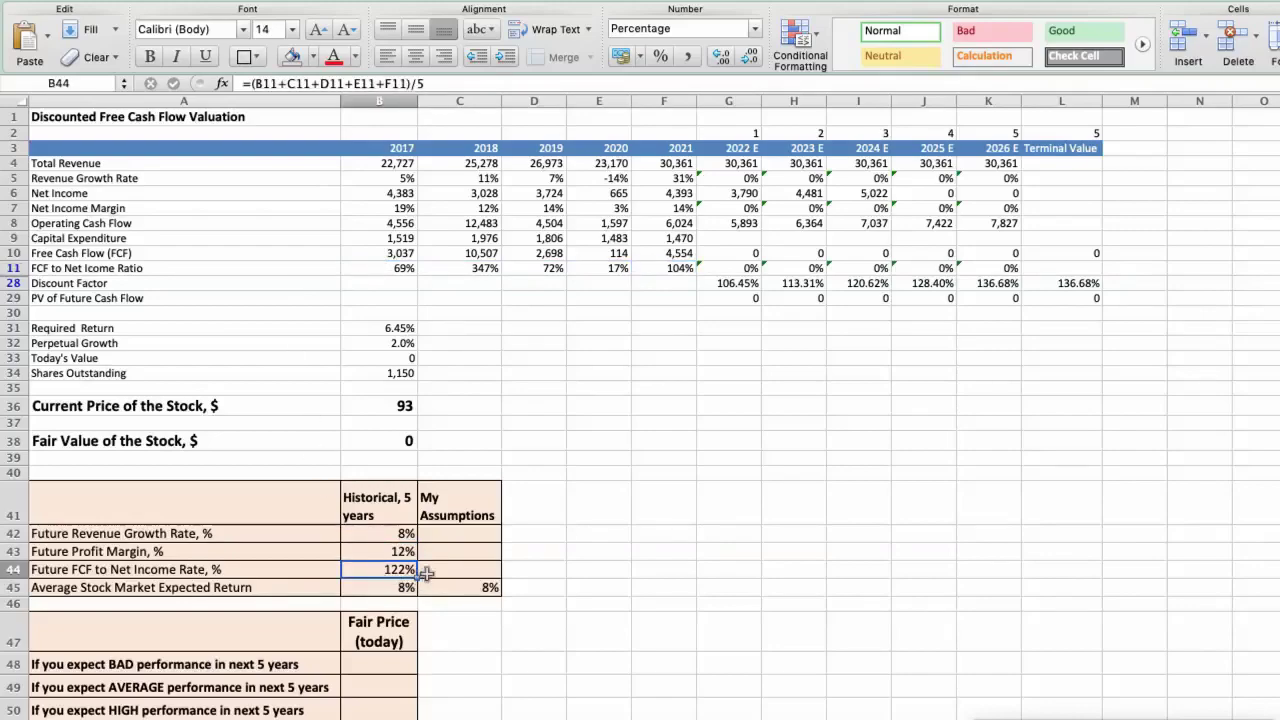
click(364, 587)
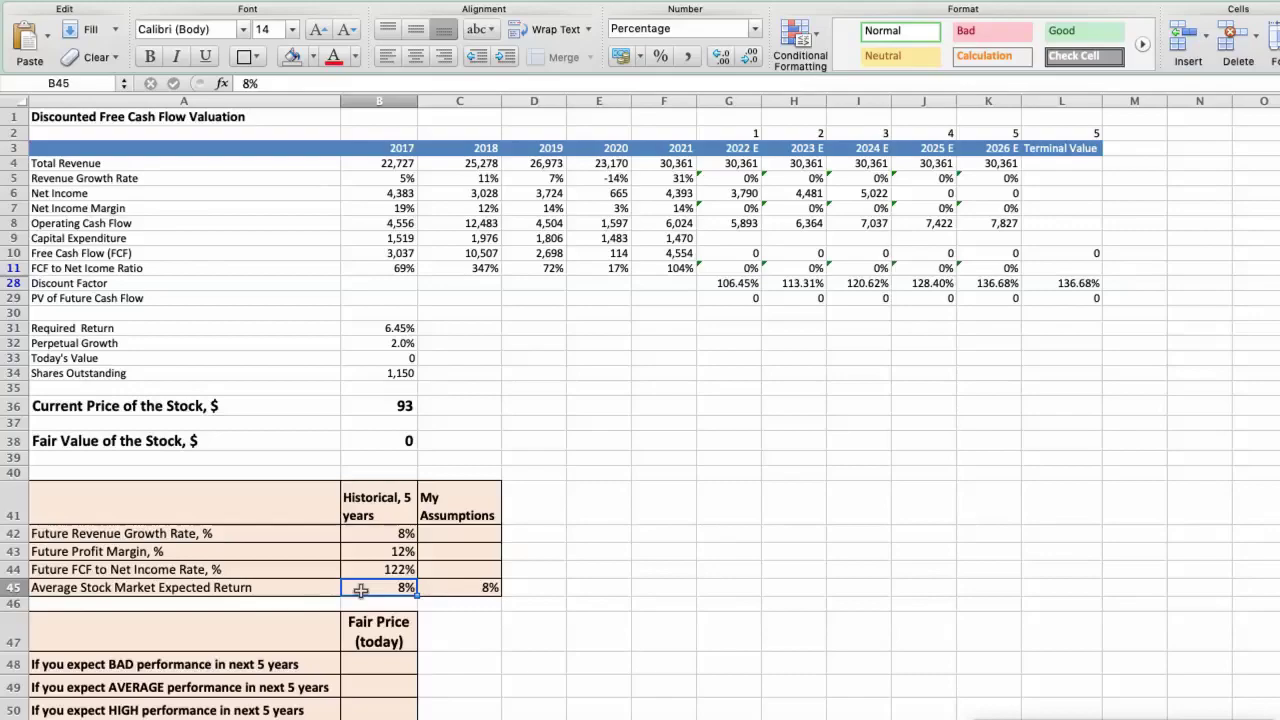
Enter the bad-case assumptions: 6% revenue growth, 12% profit margin, 60% FCF to net income.
click(440, 532)
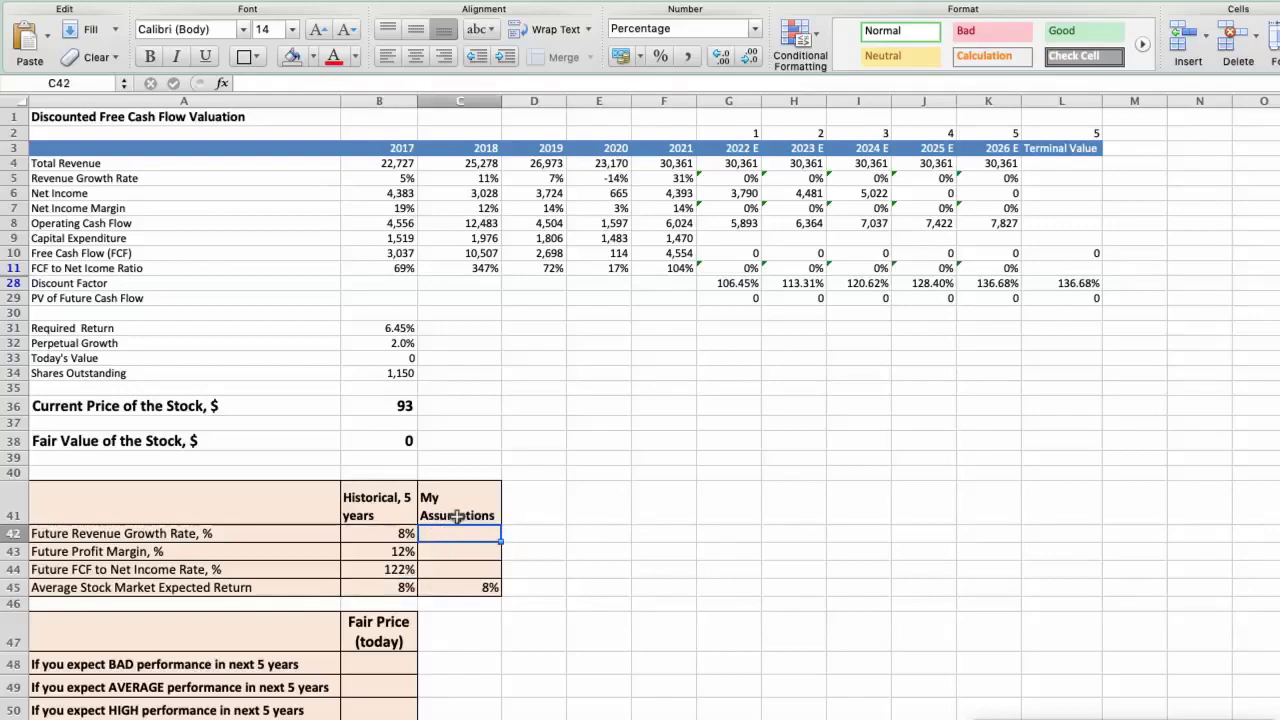
text(6)
key(Return)
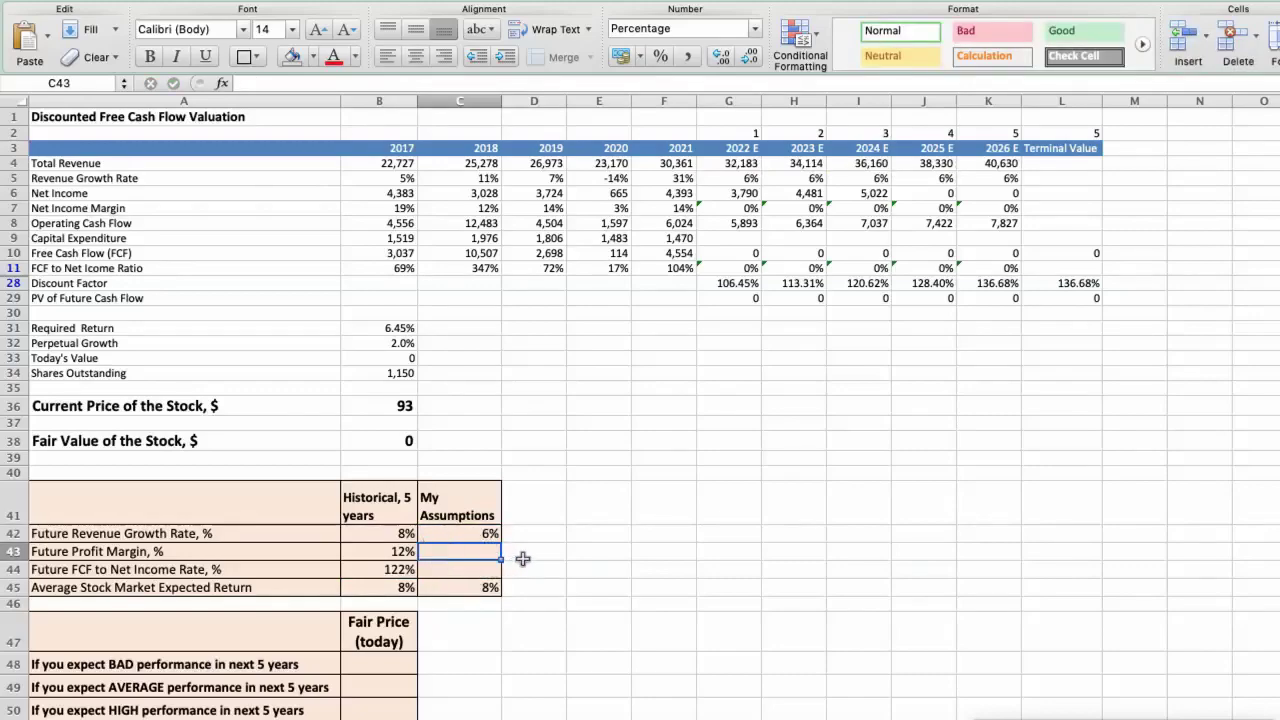
text(12)
key(Return)
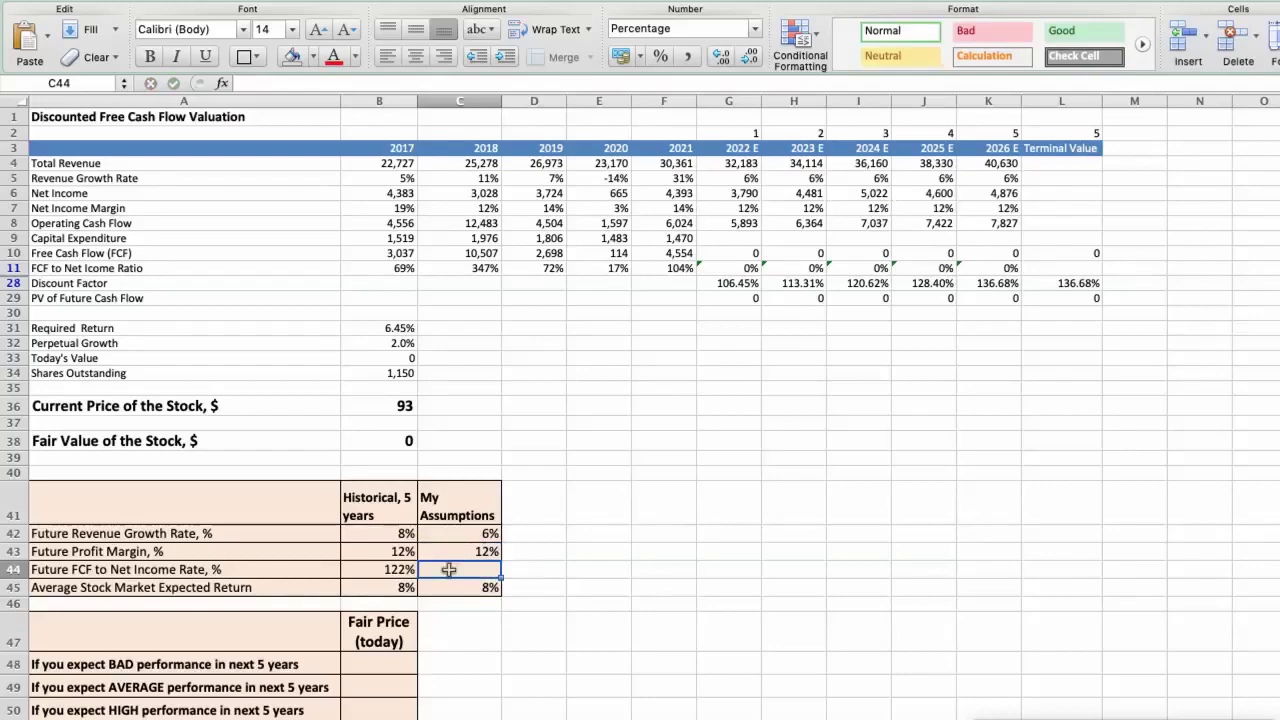
text(60)
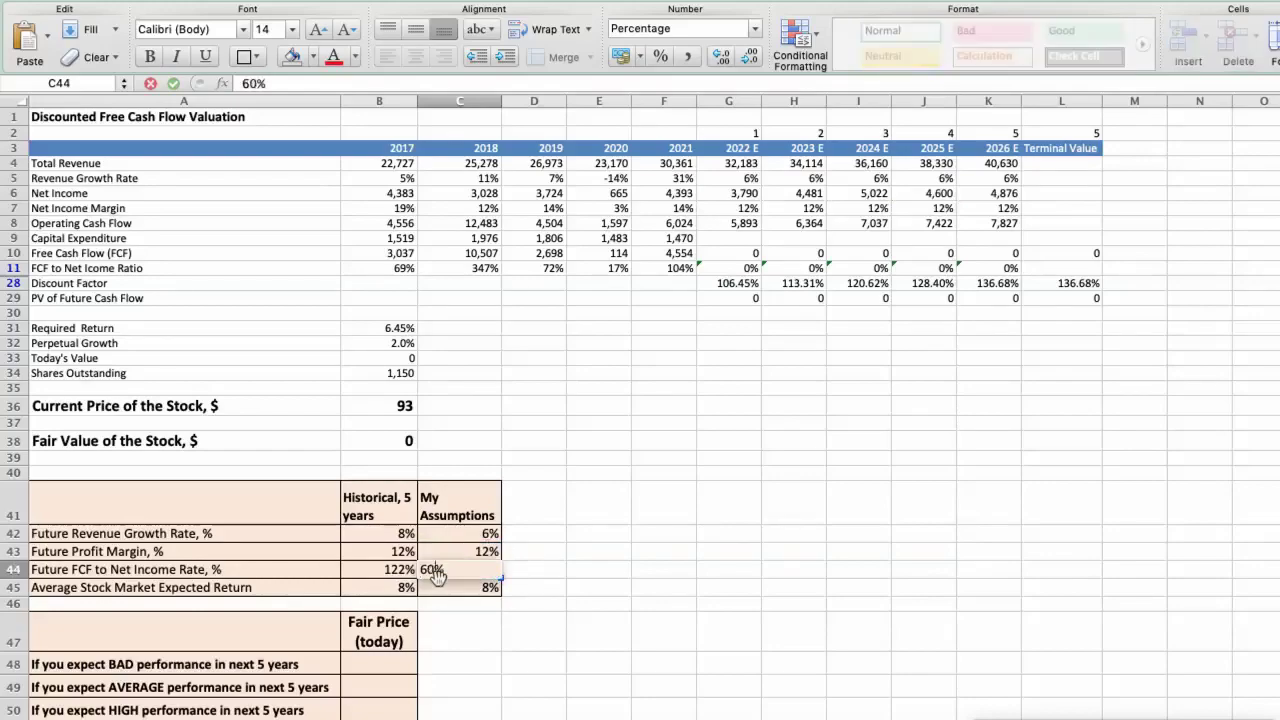
key(Return)
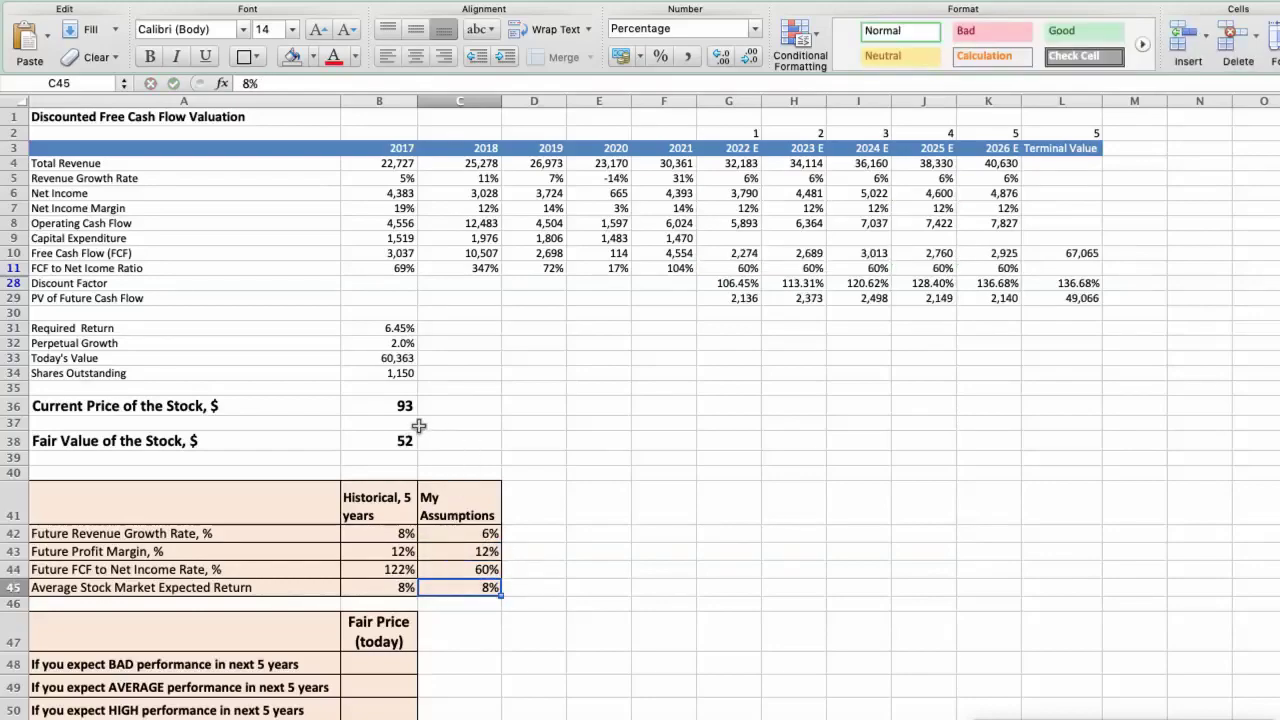
Check the resulting fair value and enter $52 as the BAD performance fair price.
click(378, 442)
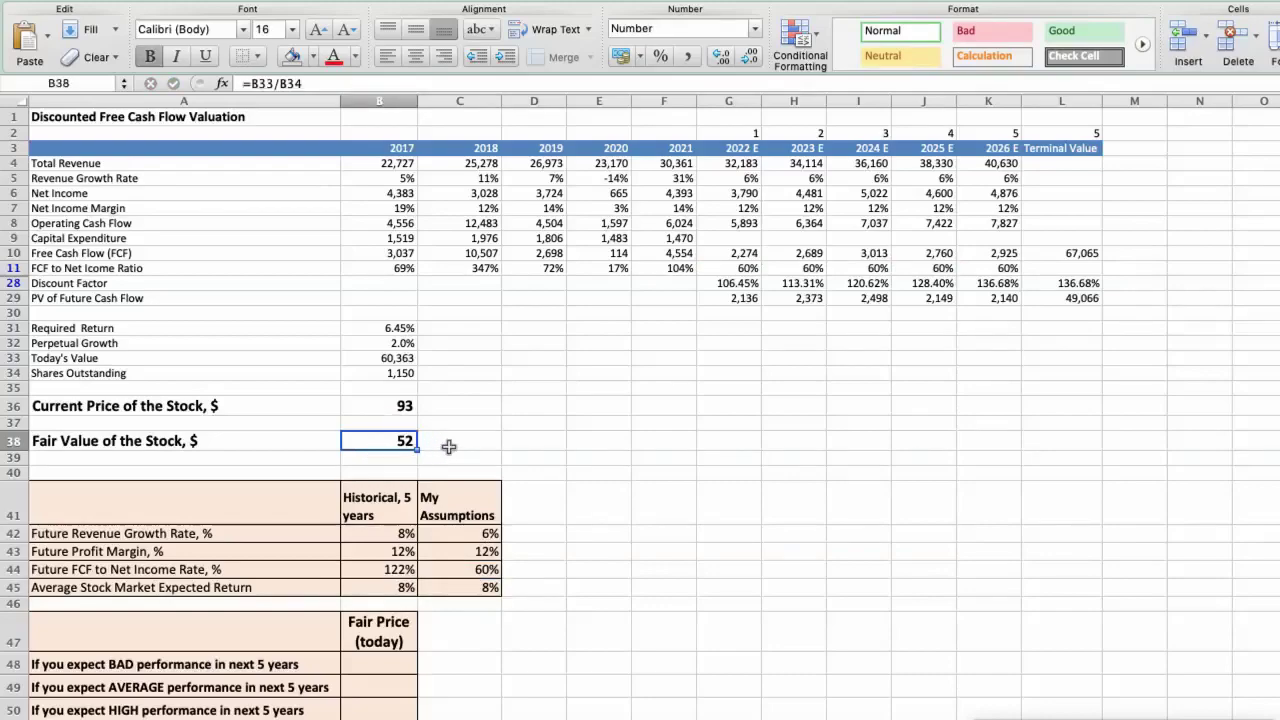
scroll(449, 447, down, 3)
click(390, 614)
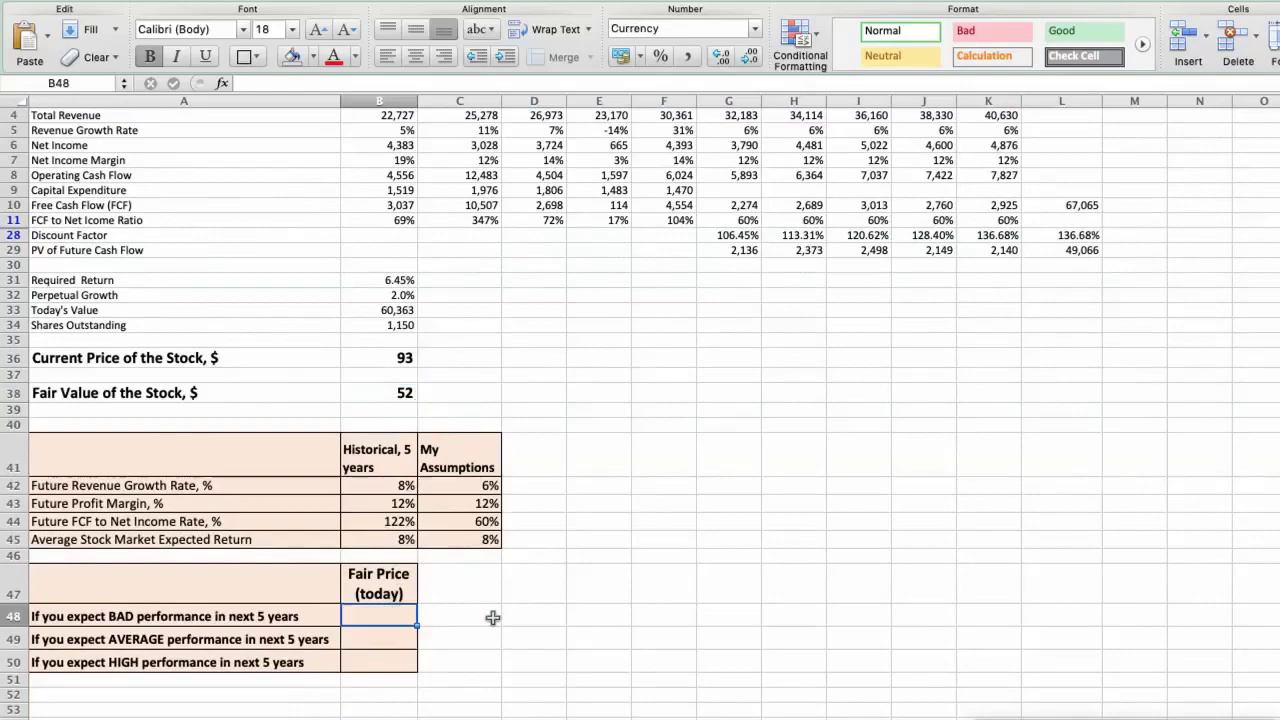
text($52)
key(Return)
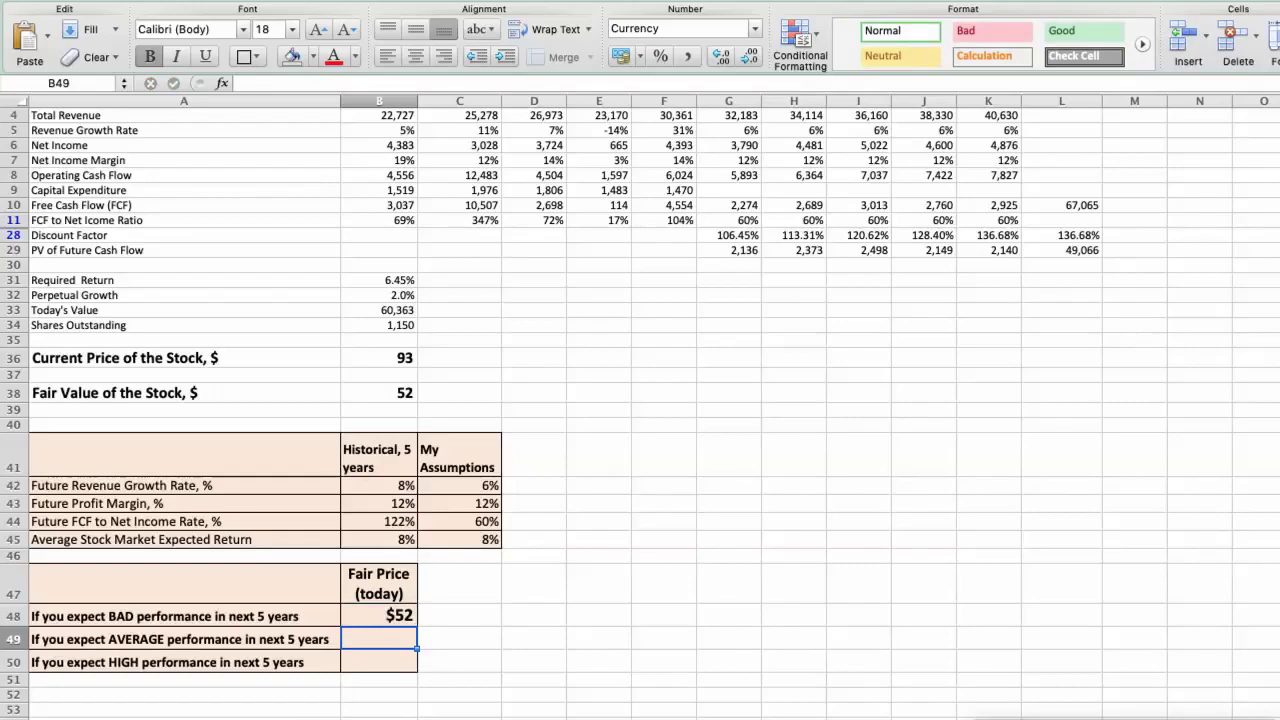
Enter the average-case assumptions: 8% revenue growth, 13% profit margin, 70% FCF to net income.
click(484, 486)
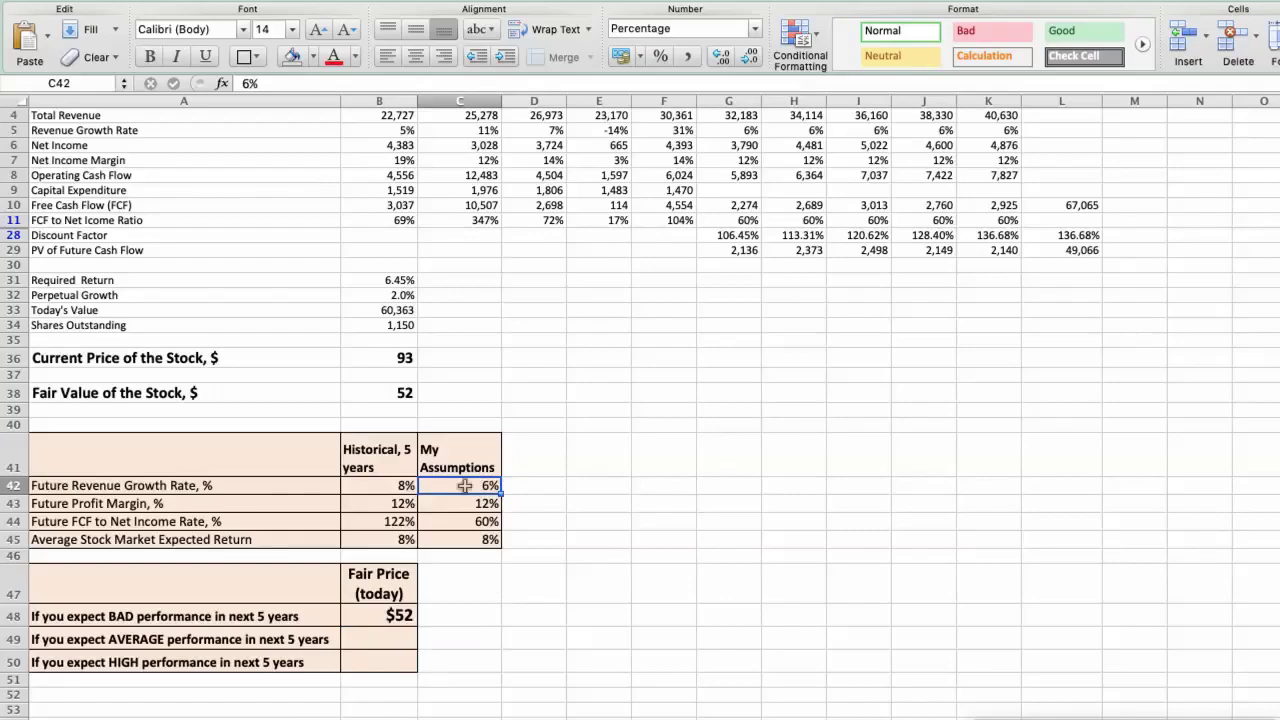
text(8)
key(Return)
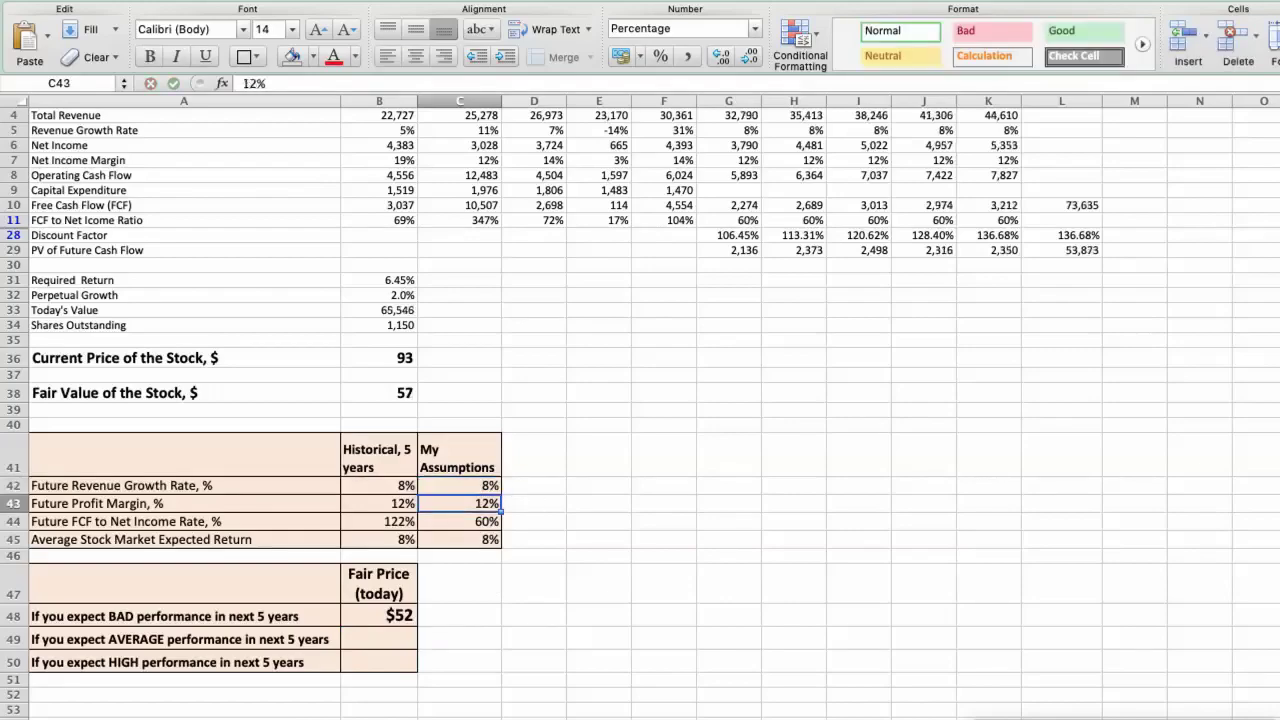
text(13)
key(Return)
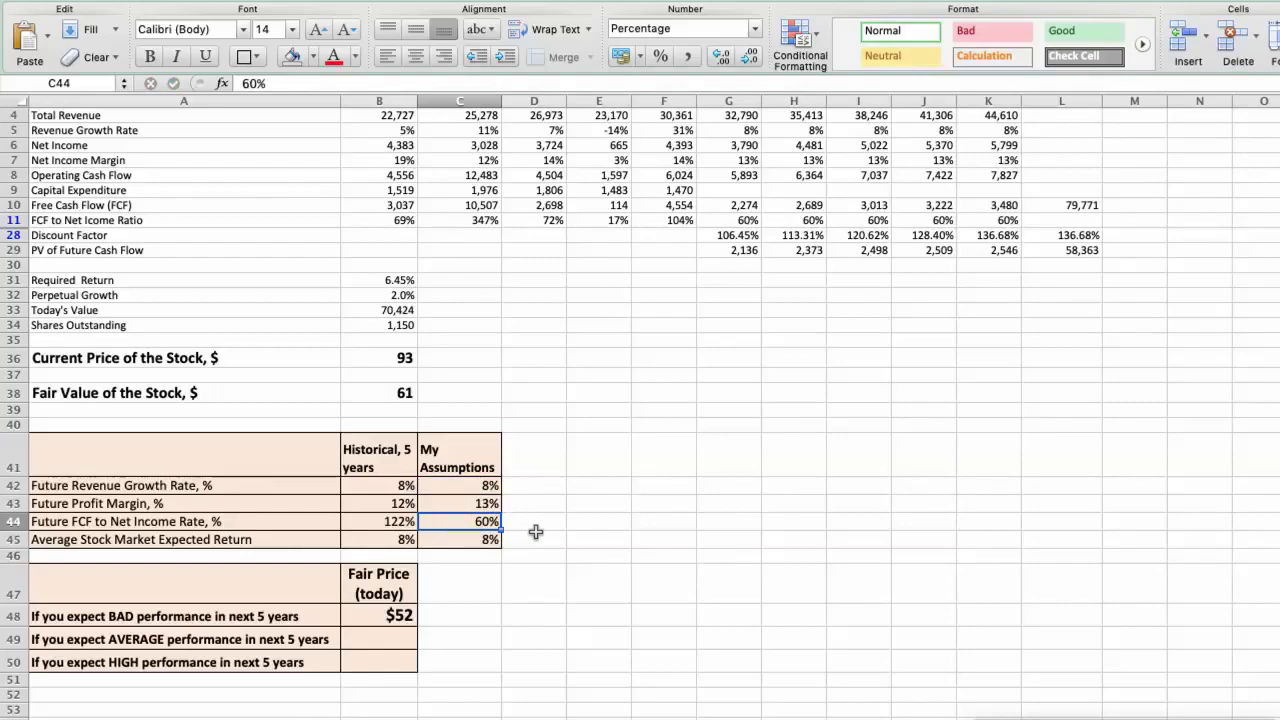
text(70)
key(Return)
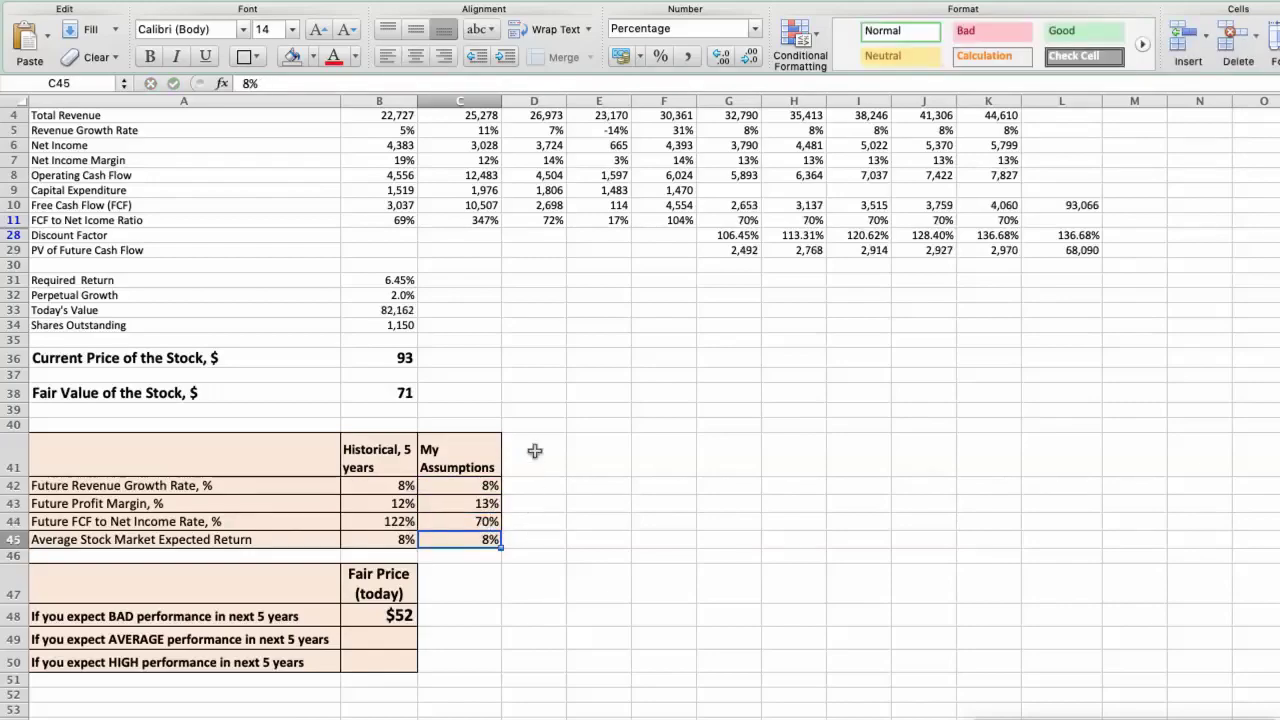
Check the resulting fair value of 71 and enter it as the AVERAGE performance fair price.
click(374, 392)
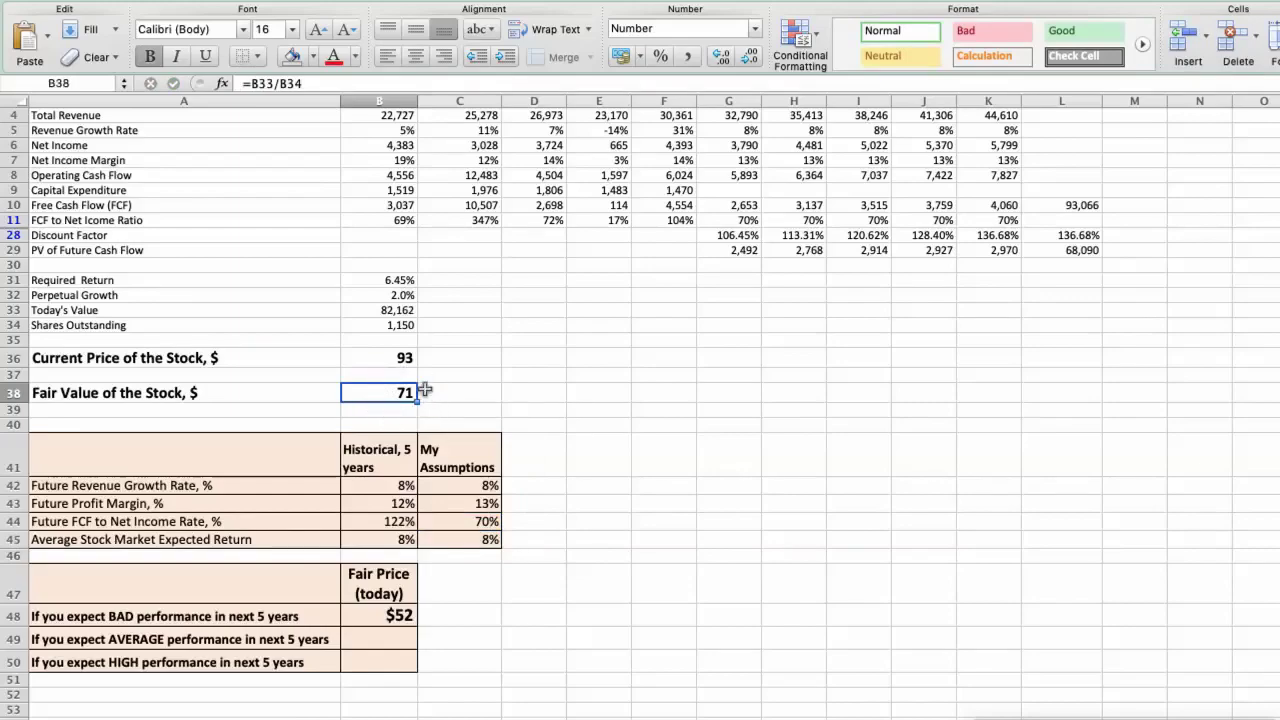
click(375, 636)
text(71)
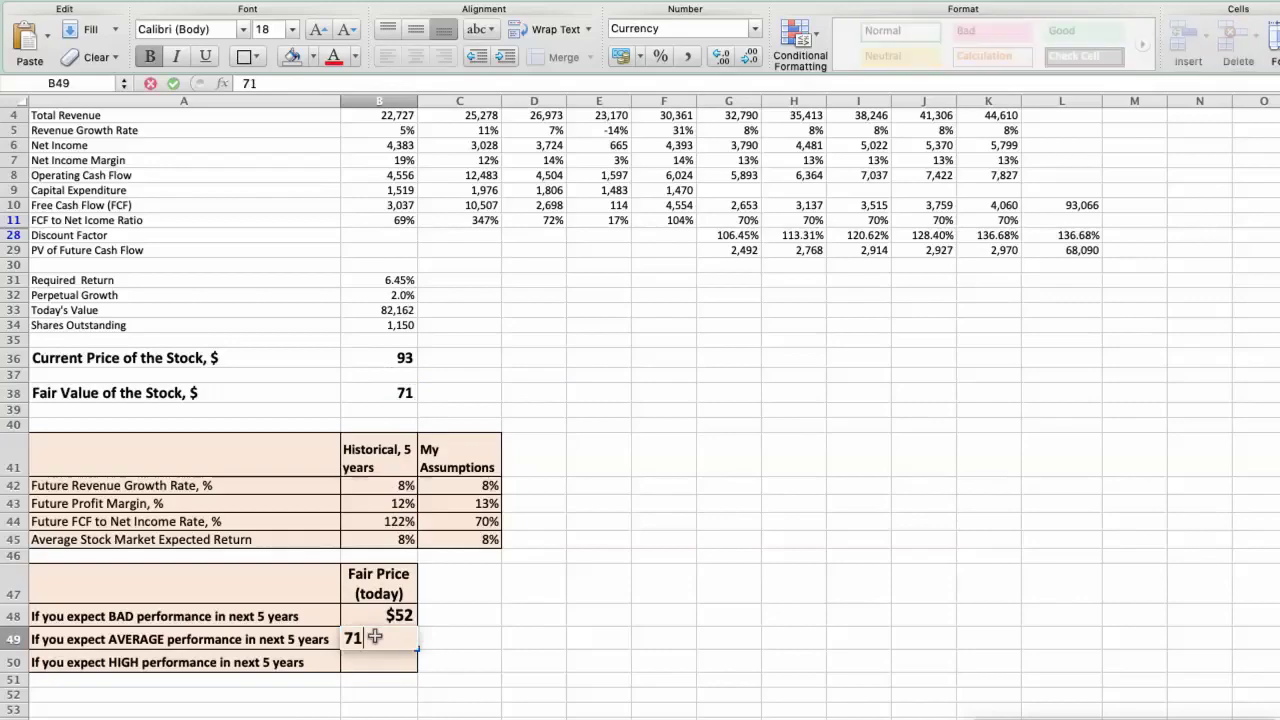
key(Return)
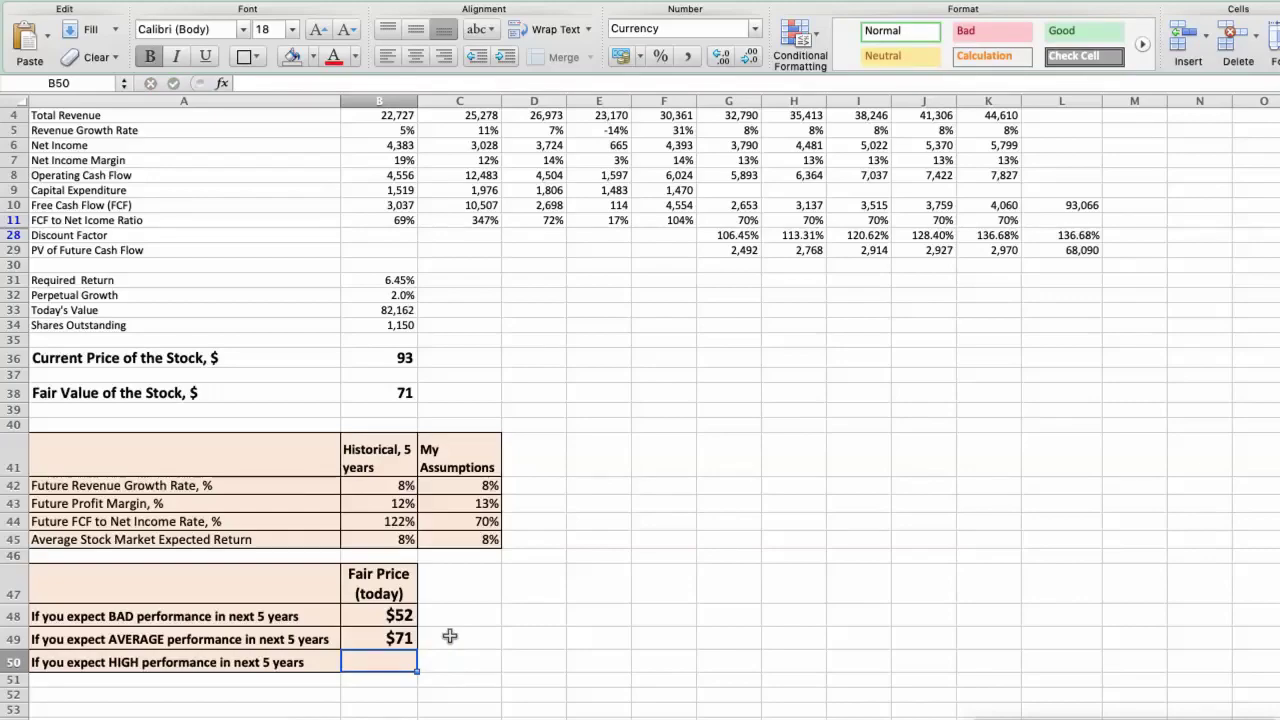
Enter the high-case assumptions: 10% revenue growth, 14% profit margin, 80% FCF to net income.
click(462, 487)
text(10)
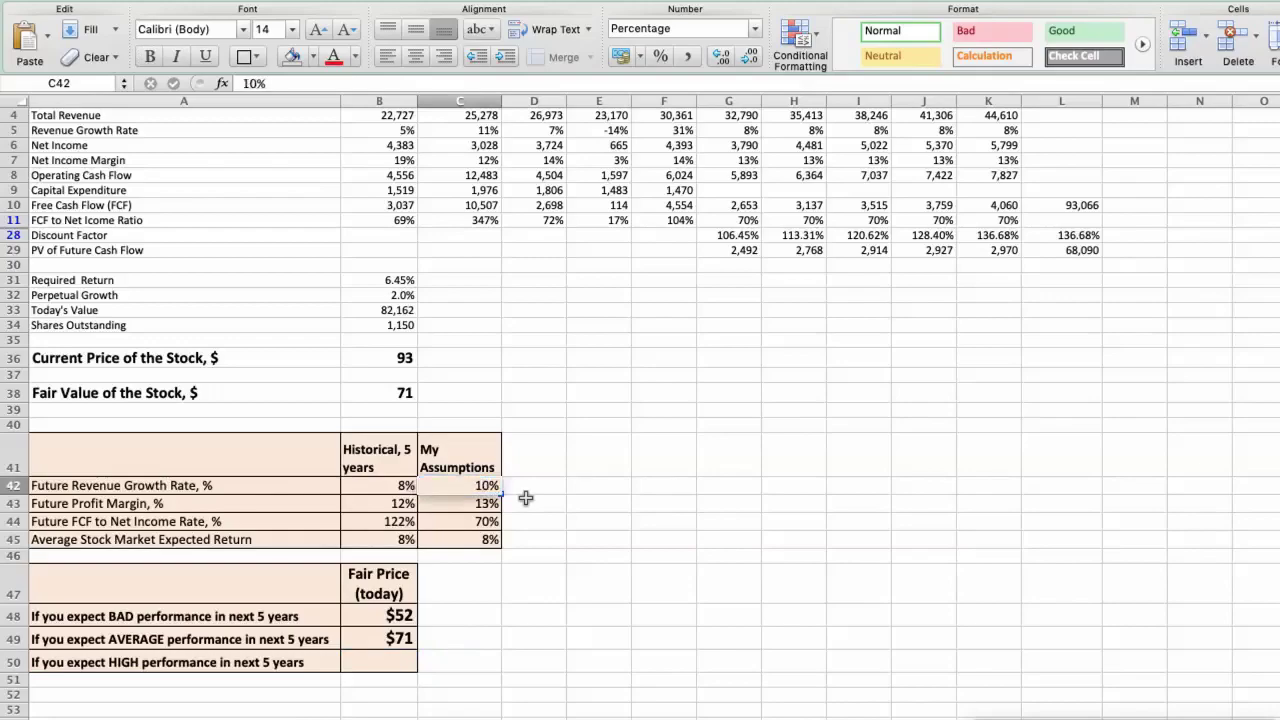
key(Return)
text(14)
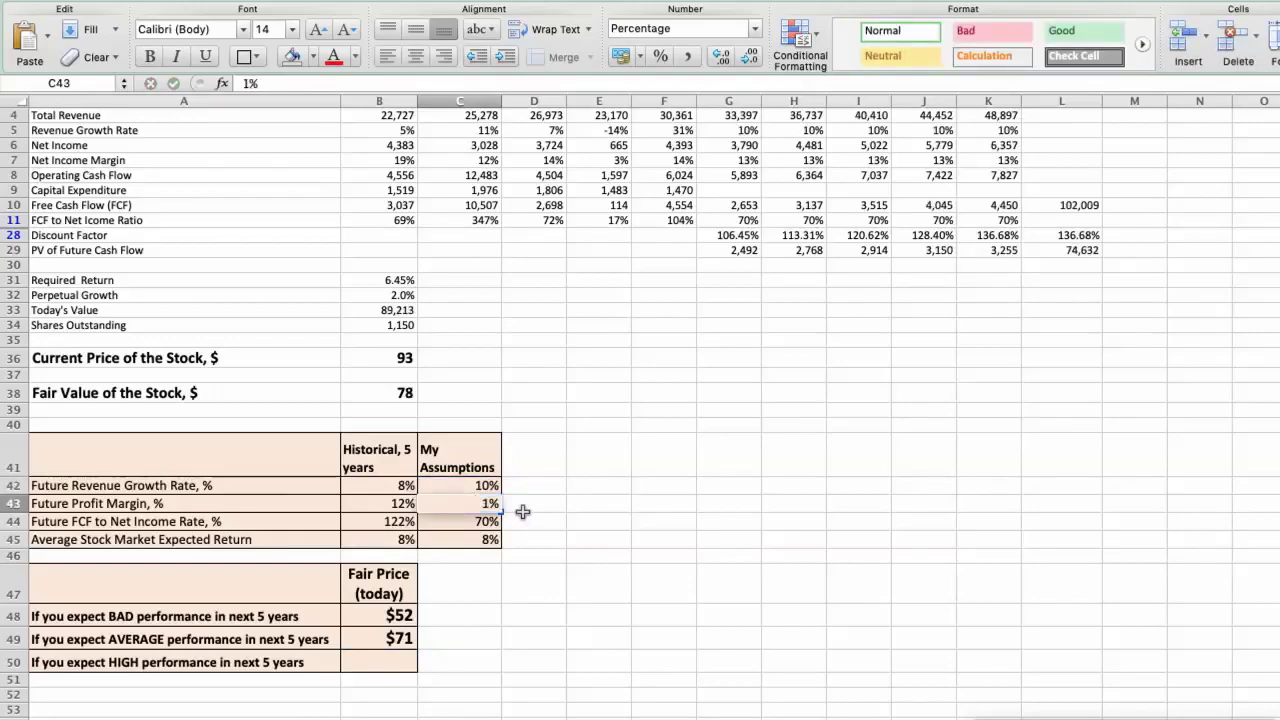
key(Return)
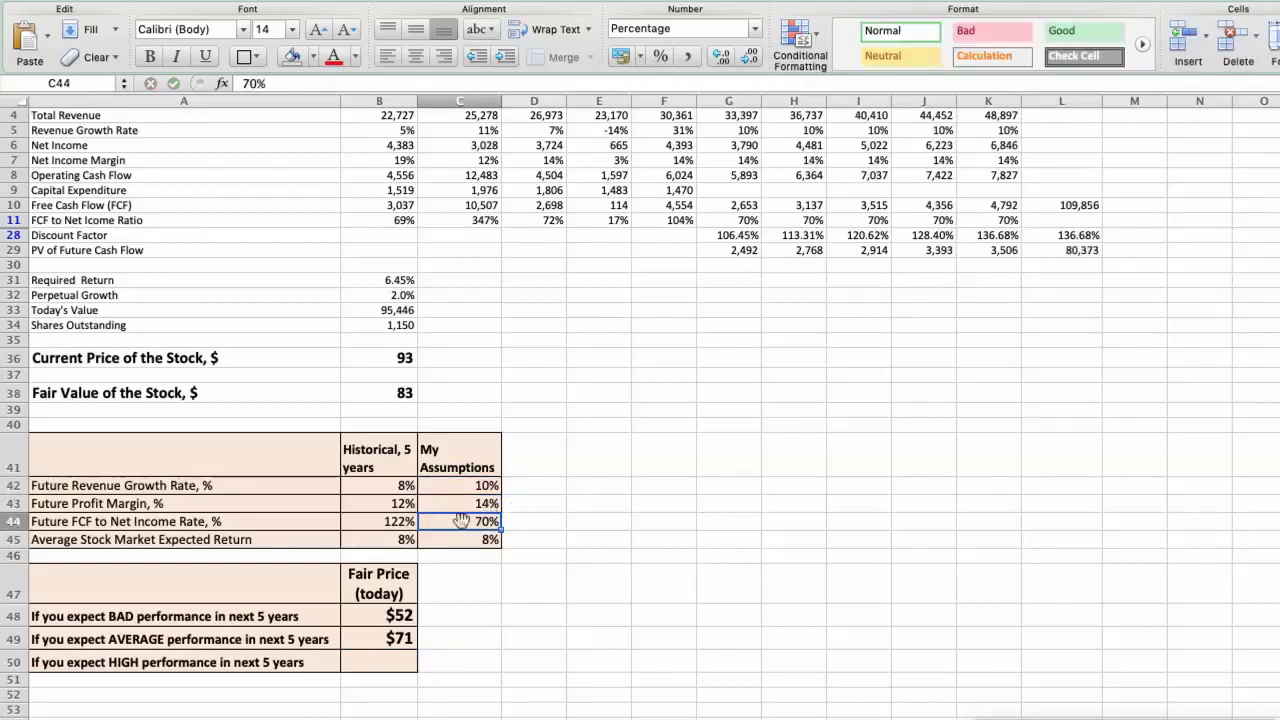
text(80)
key(Return)
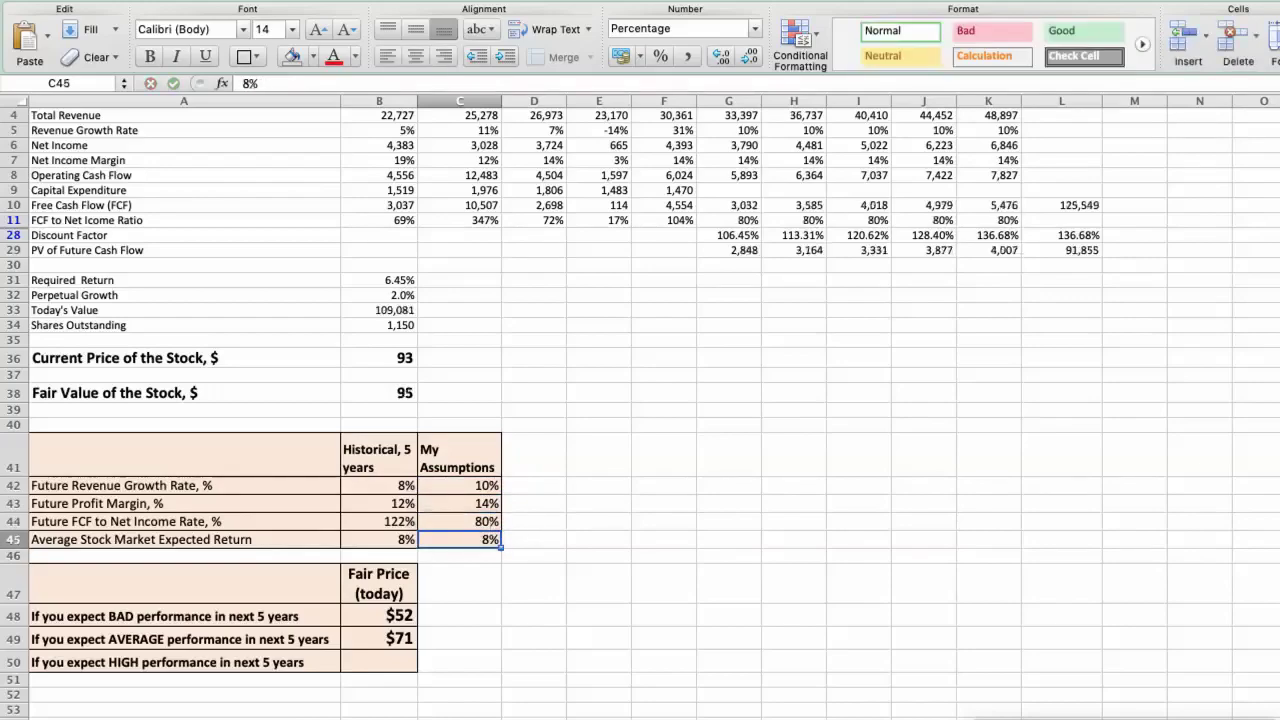
Check the updated fair value of 95 and enter it as the HIGH performance fair price.
click(378, 396)
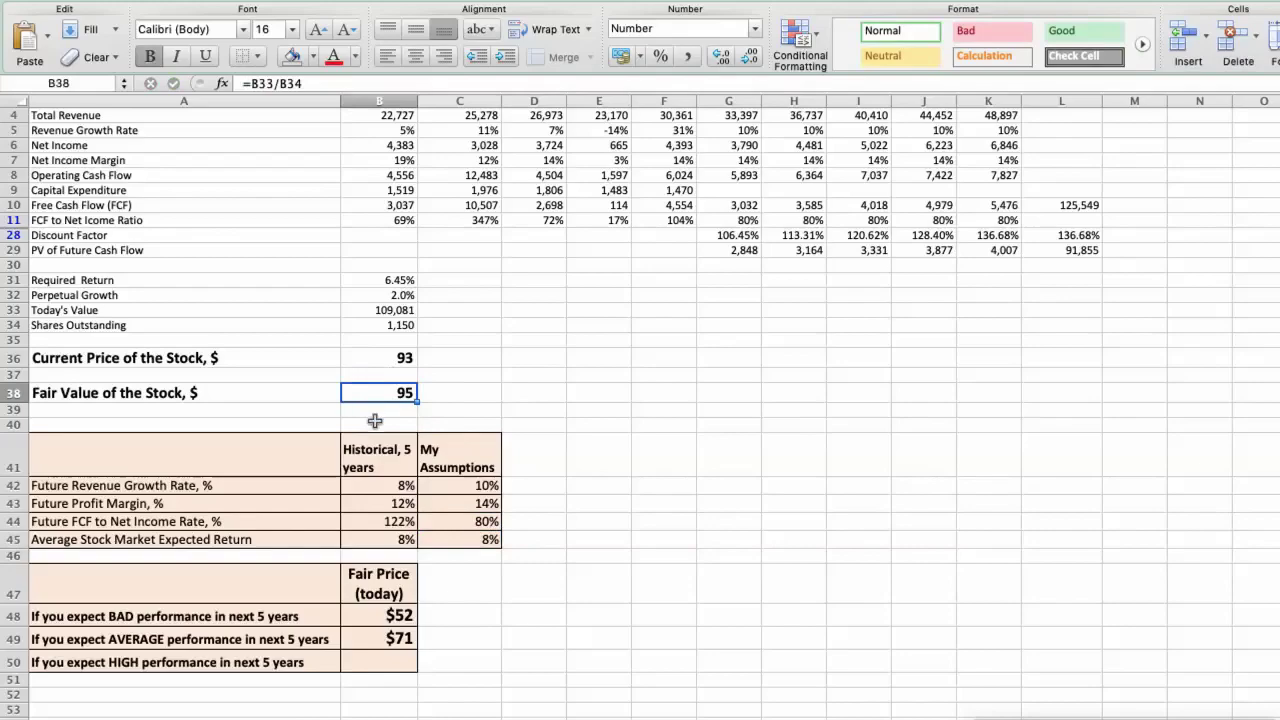
click(381, 663)
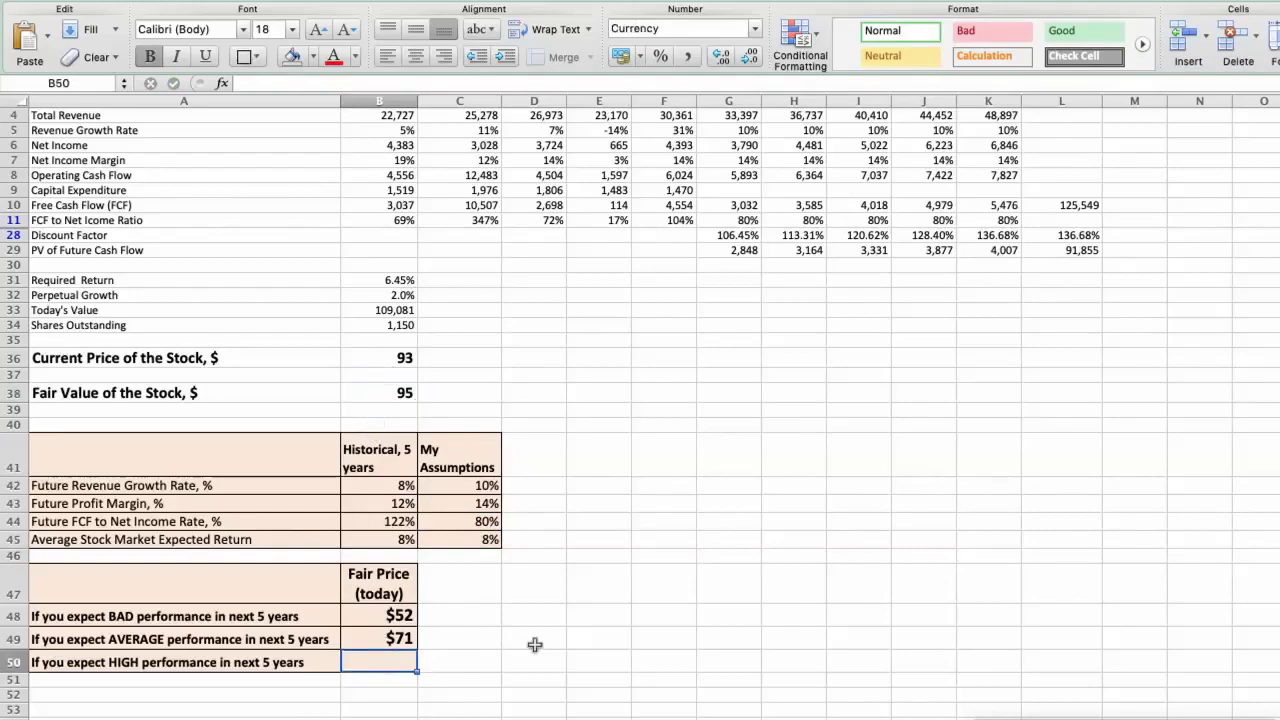
text(95)
key(Return)
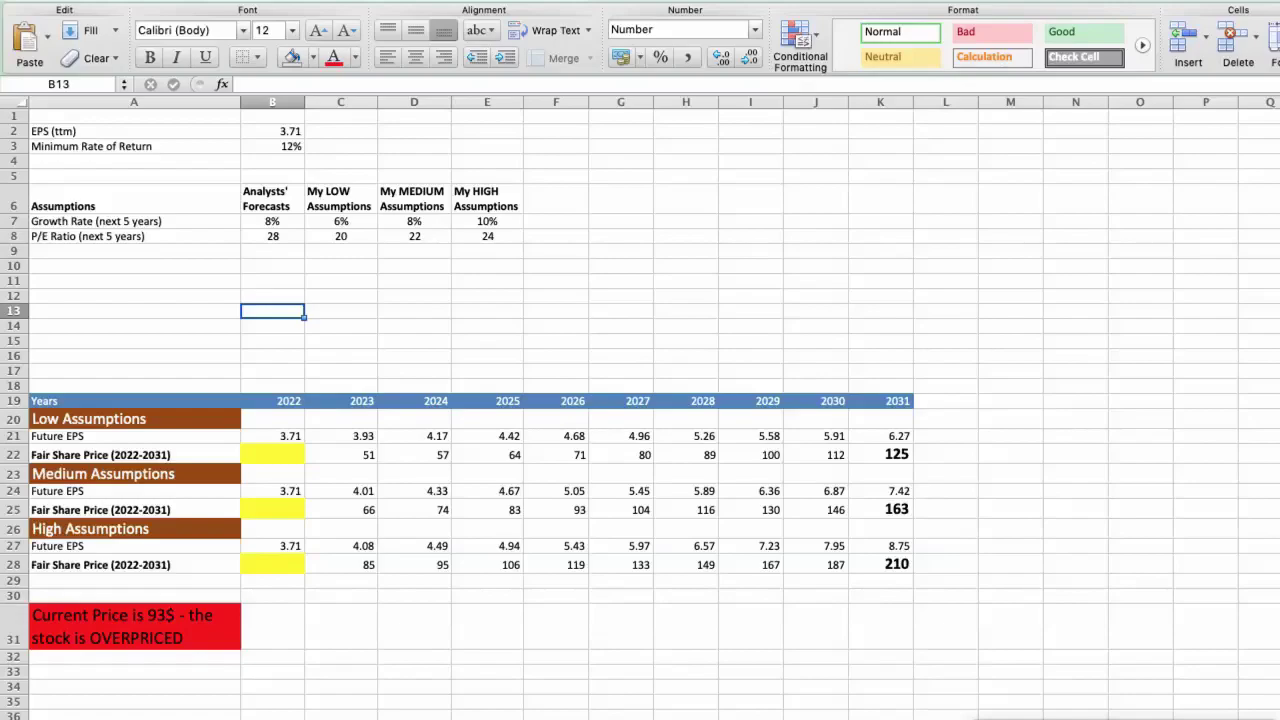
click(277, 134)
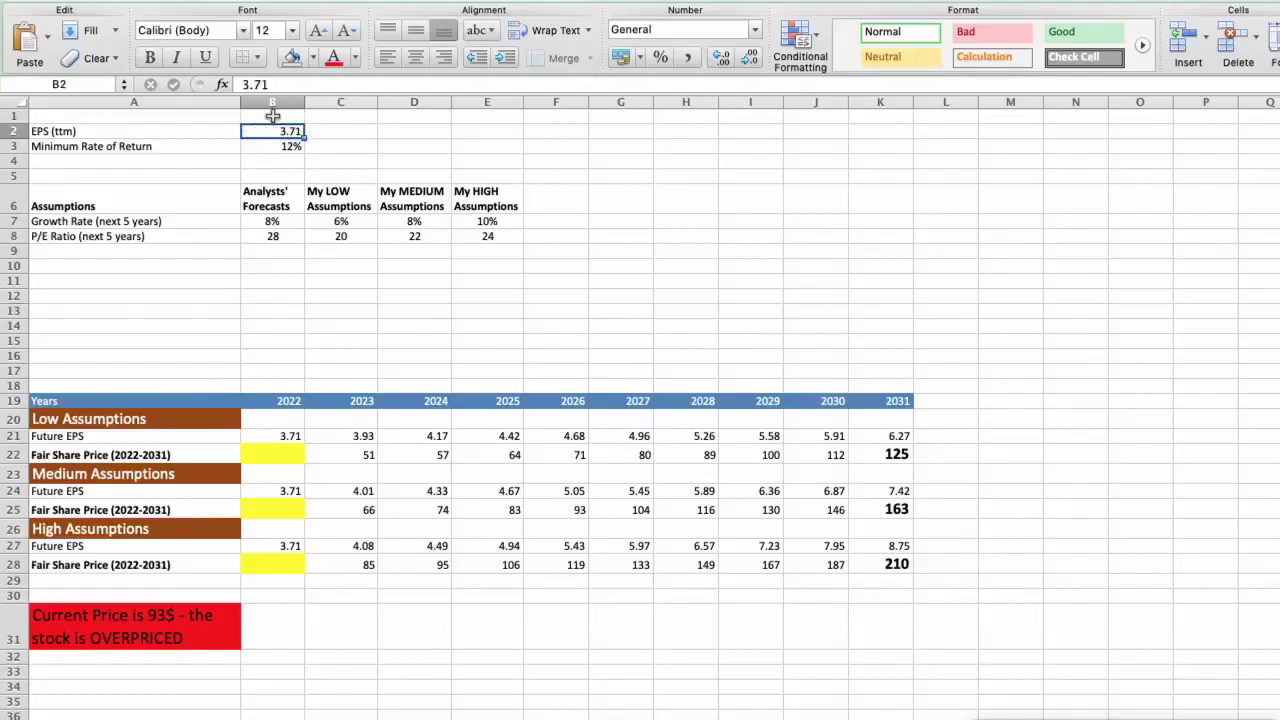
click(255, 148)
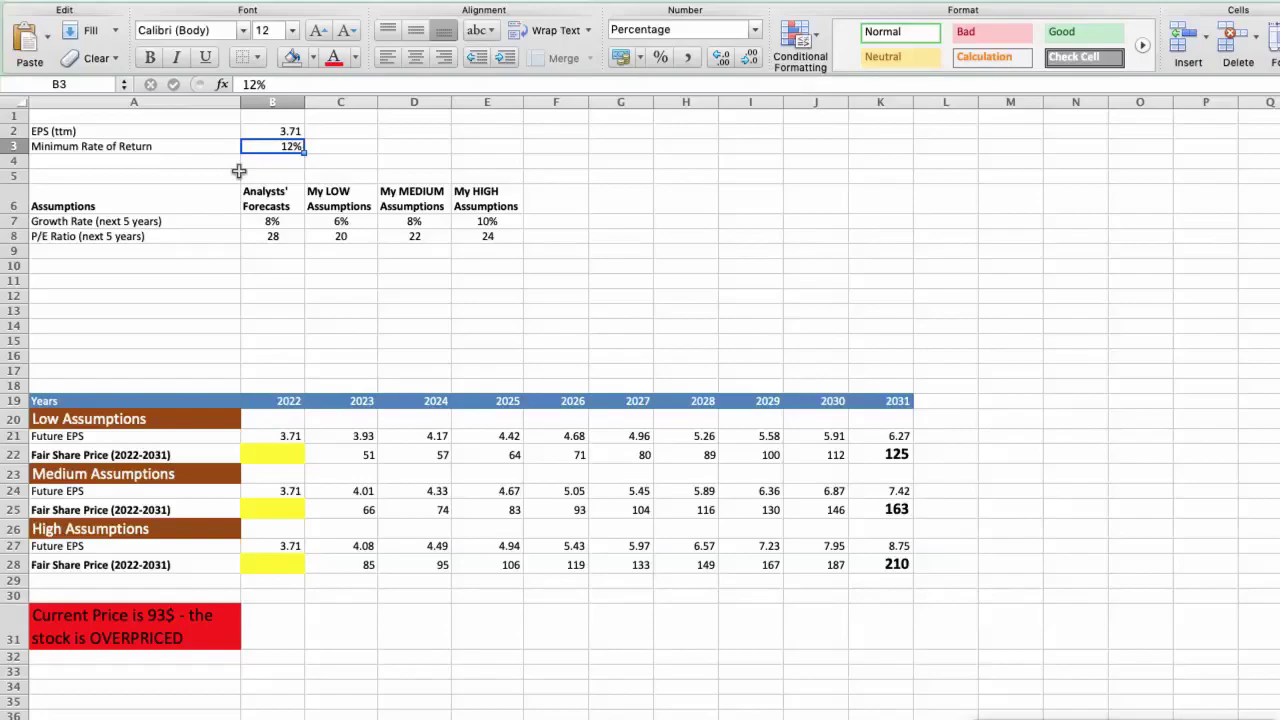
click(246, 218)
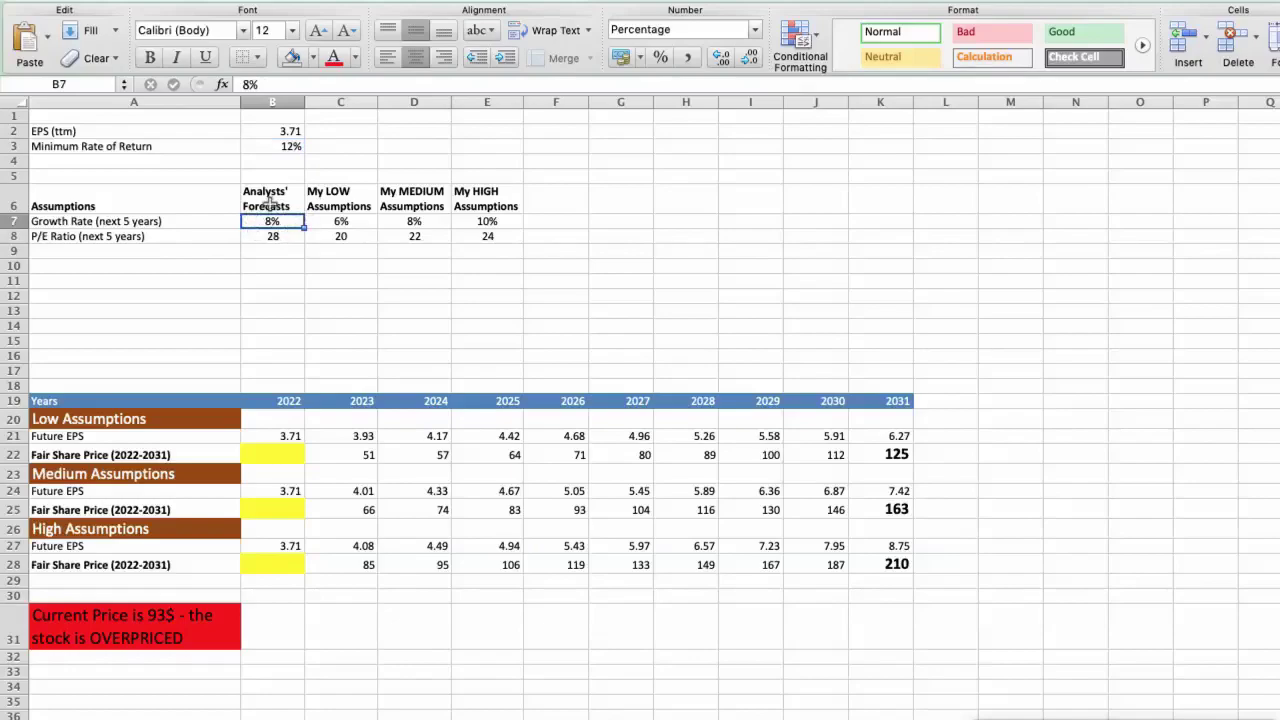
click(244, 236)
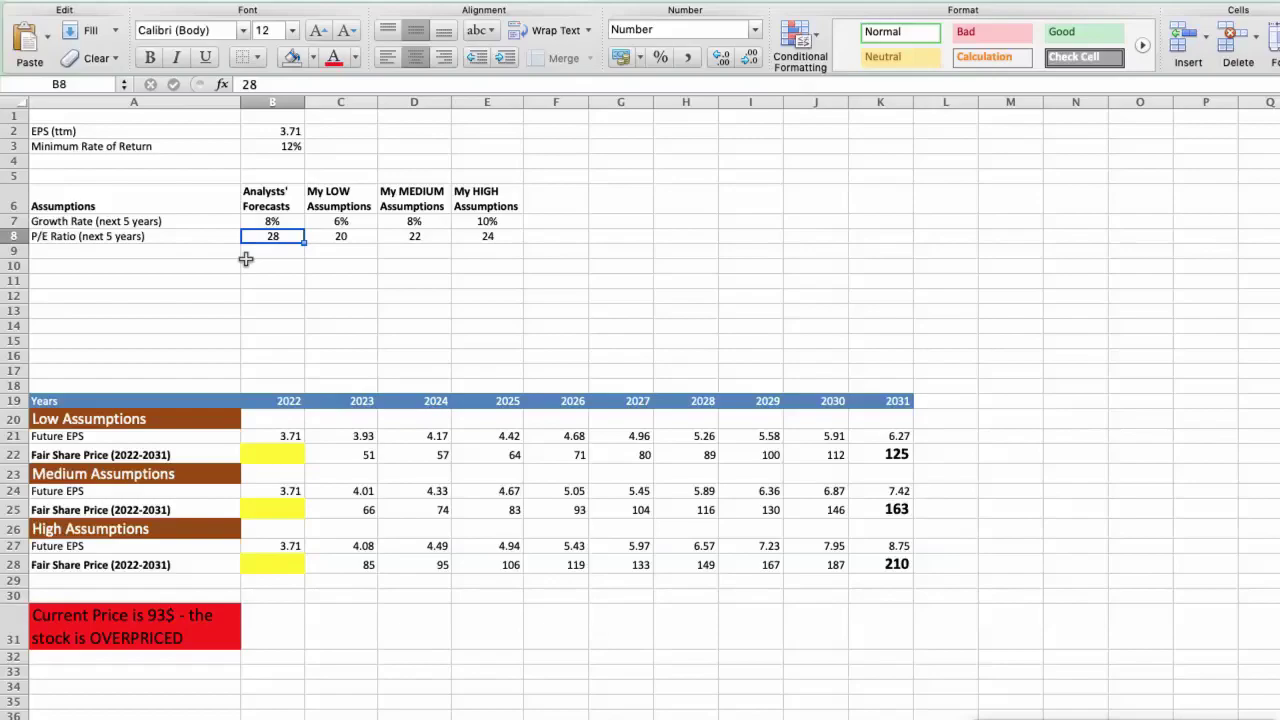
click(334, 221)
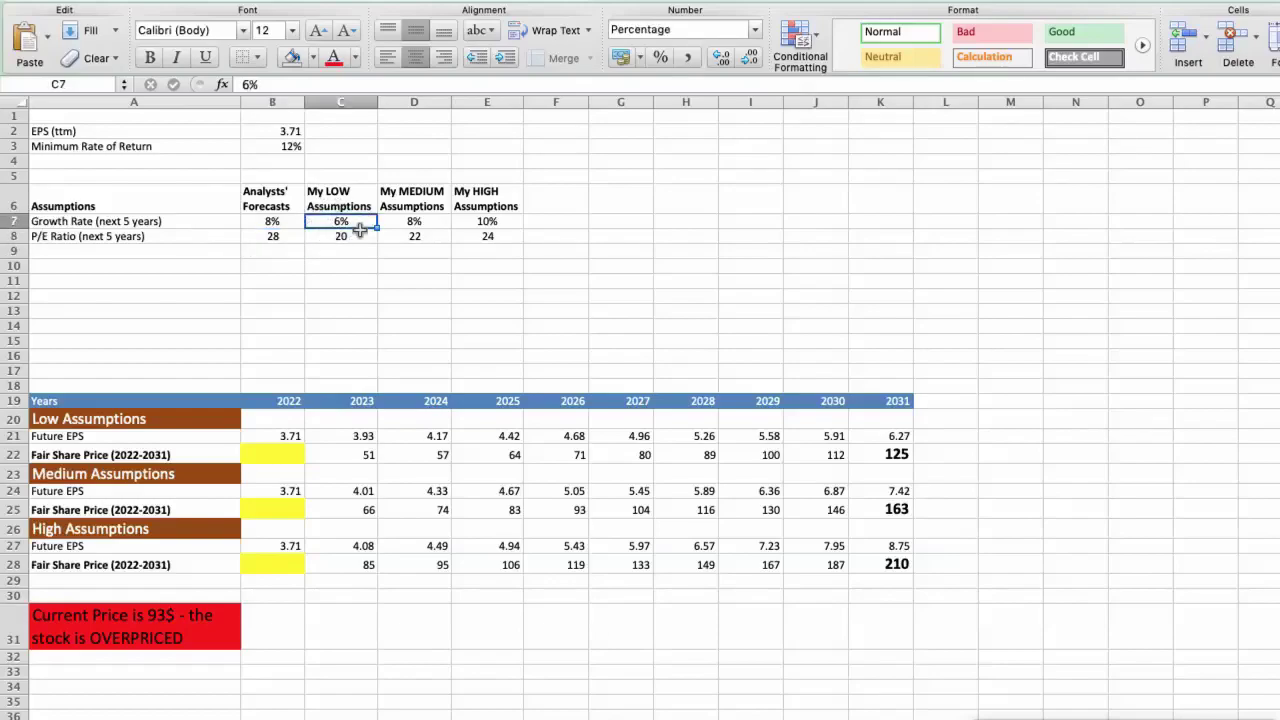
Review the assumption cells: low P/E 20, medium 8% growth and P/E 22, high 10% growth.
click(320, 240)
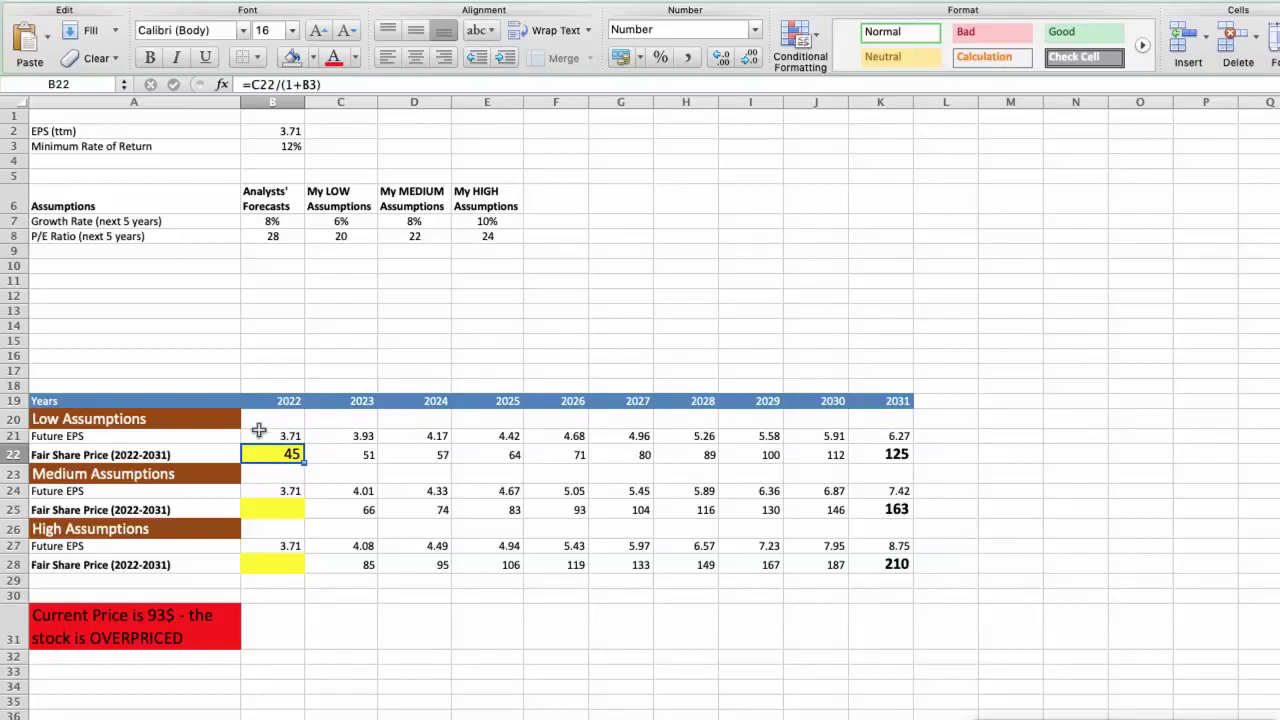
click(400, 225)
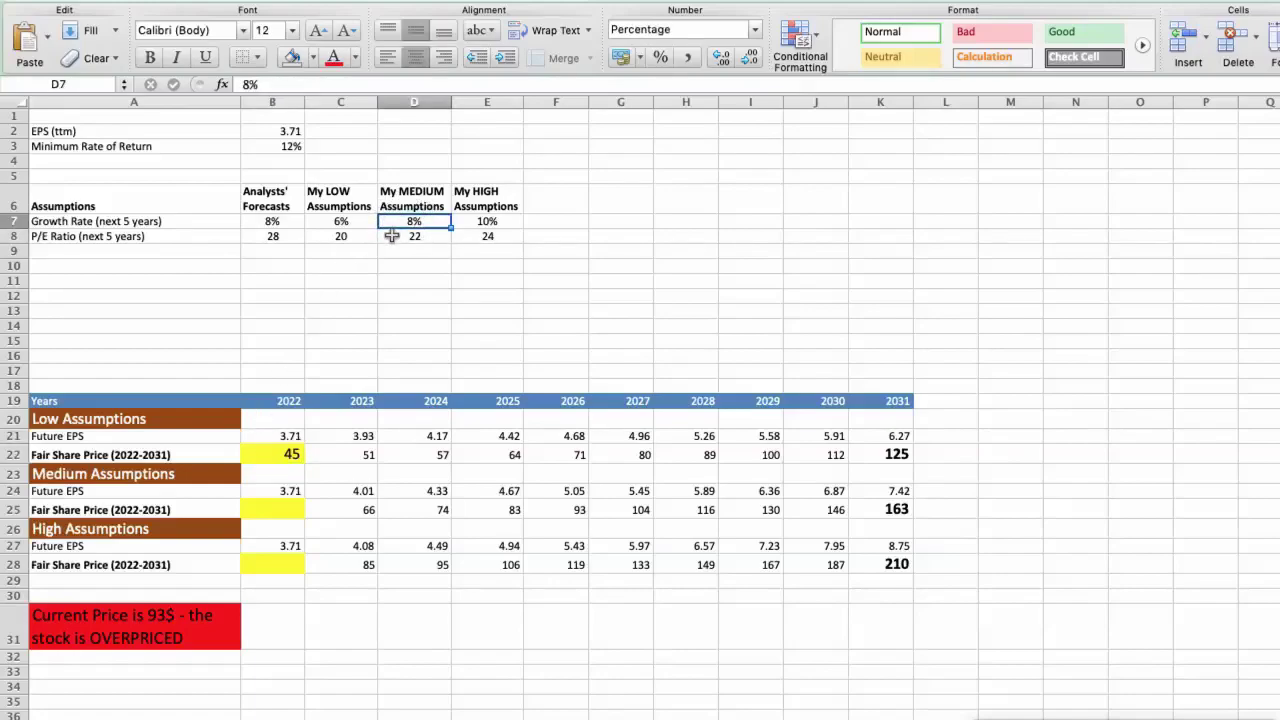
click(391, 235)
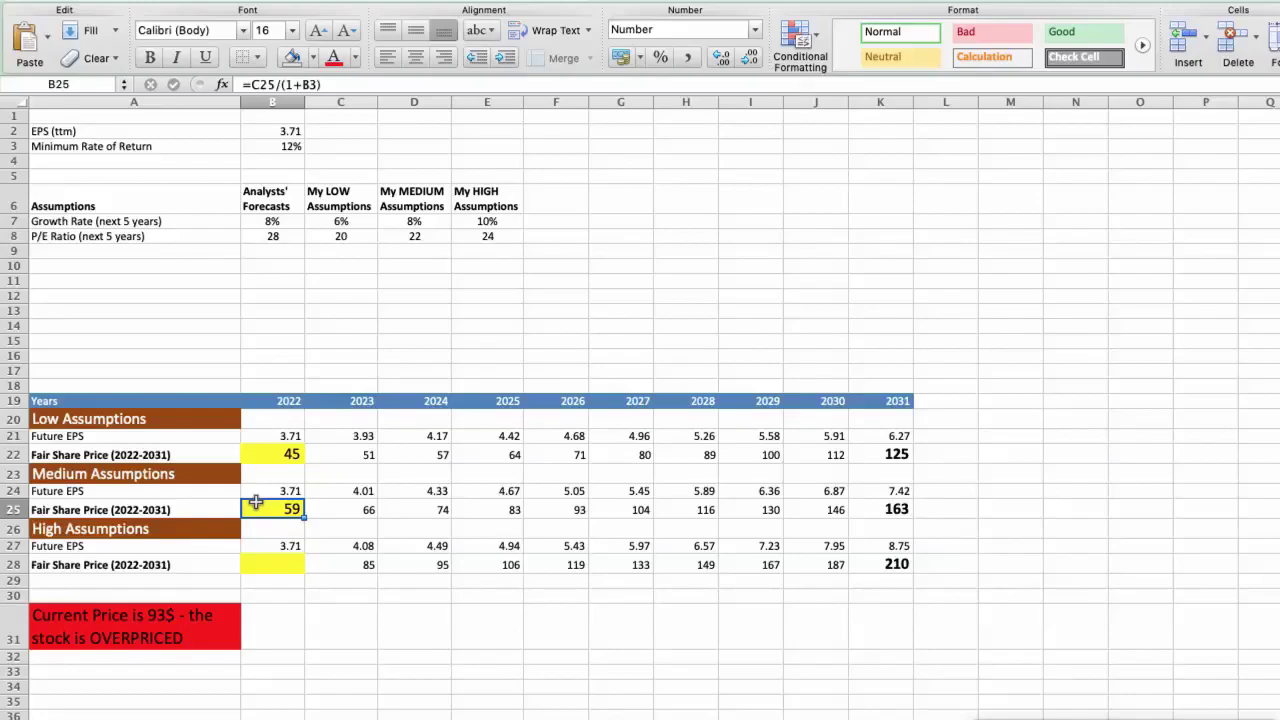
click(462, 219)
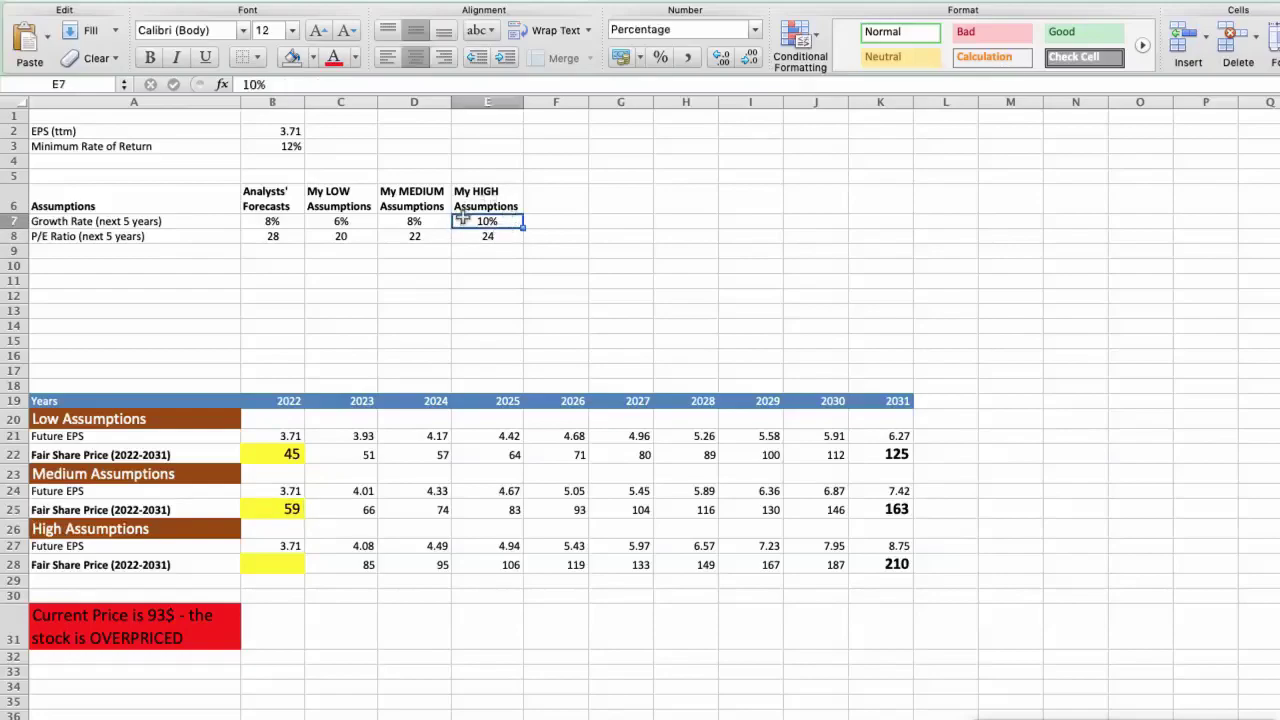